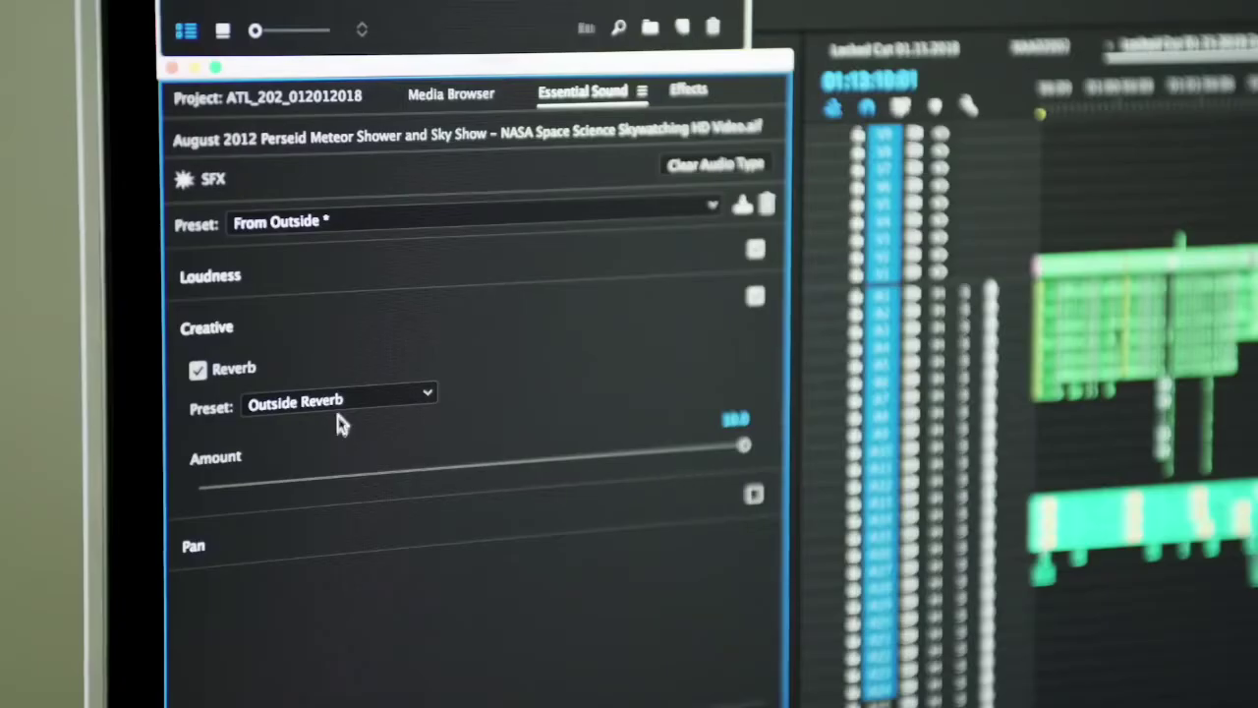
- Replace 'after' with 'doc' so the caption reads 'This is the part coming up doc'
click(334, 401)
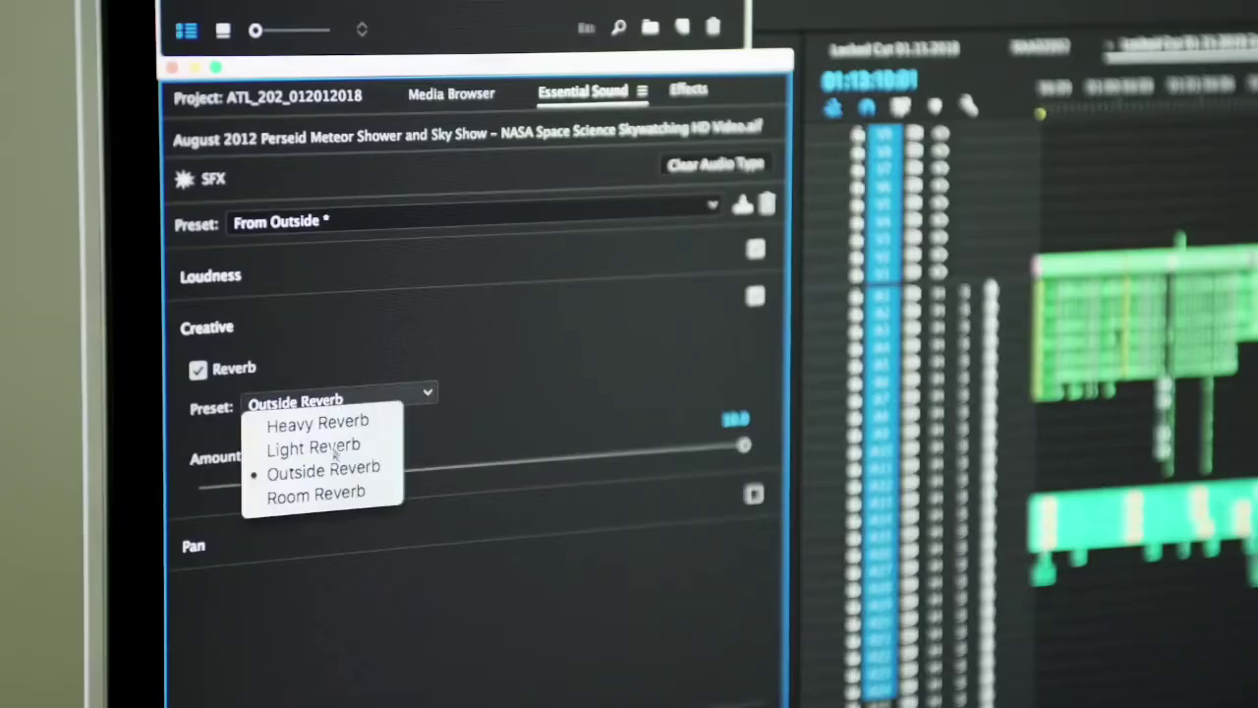
click(317, 498)
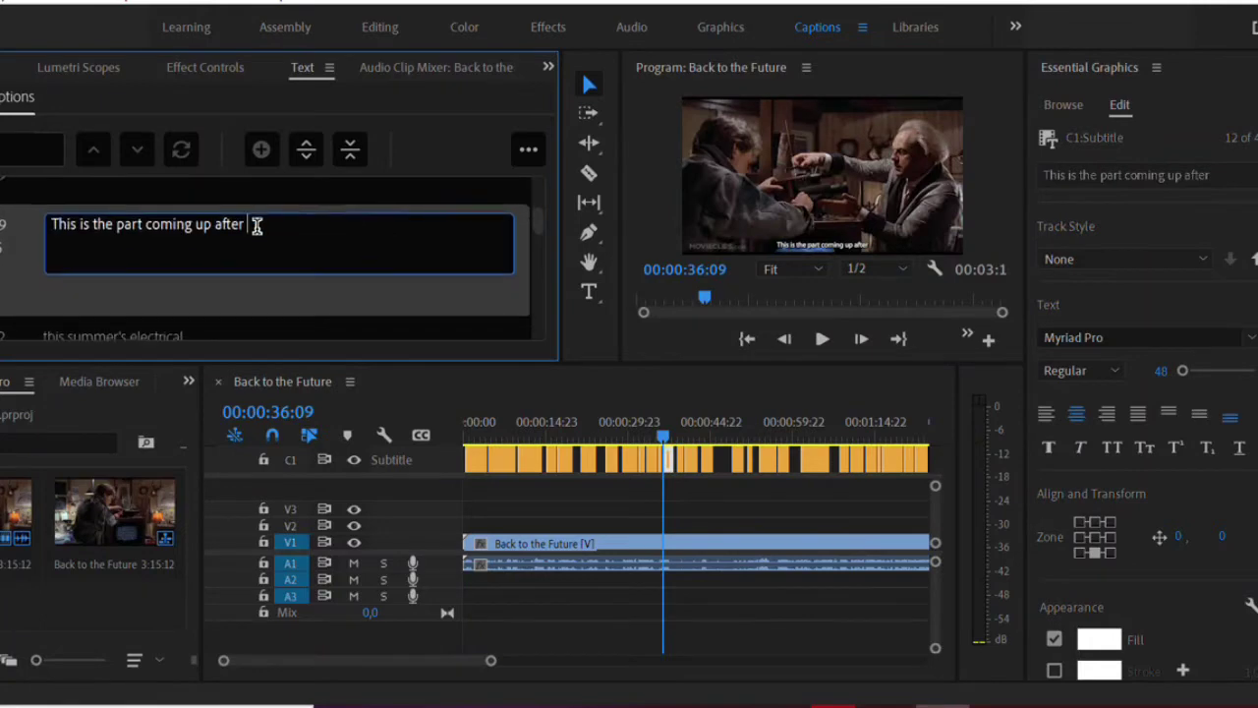
key(BackSpace)
key(BackSpace)
key(BackSpace)
key(BackSpace)
key(BackSpace)
key(BackSpace)
text(doc)
click(314, 290)
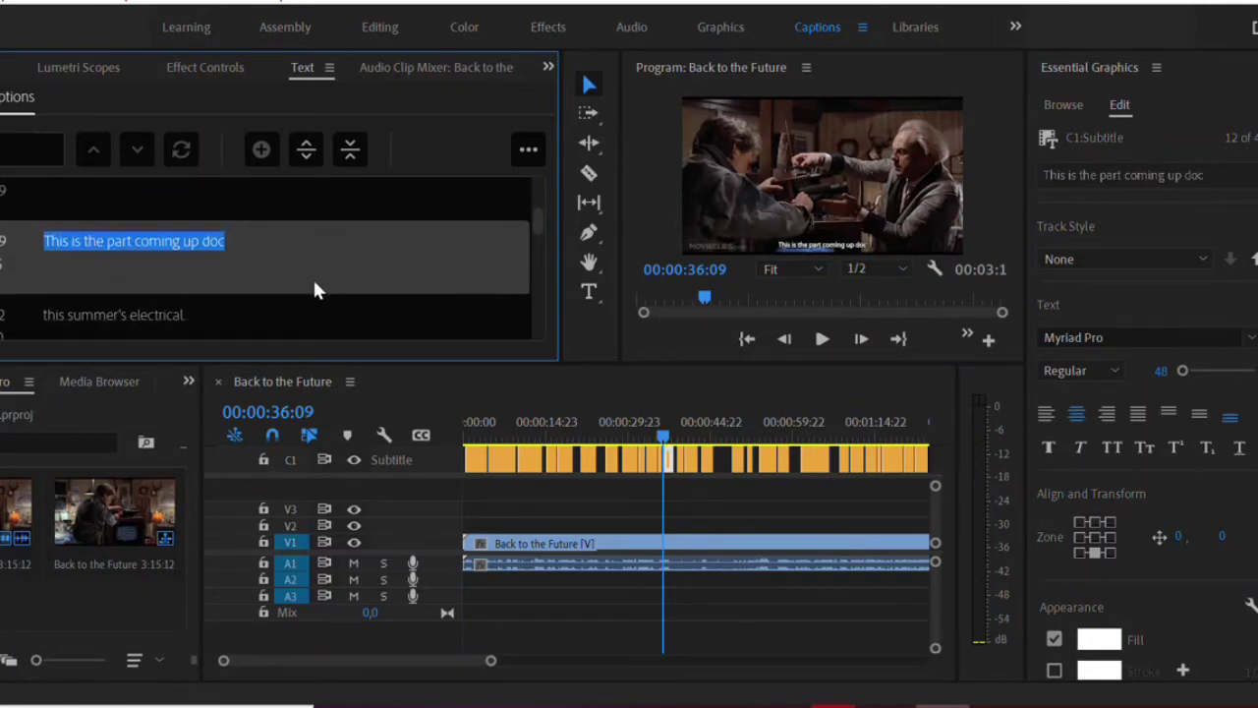
- Keep the caption font as Myriad Pro and its fill colour white
click(1119, 99)
click(1141, 337)
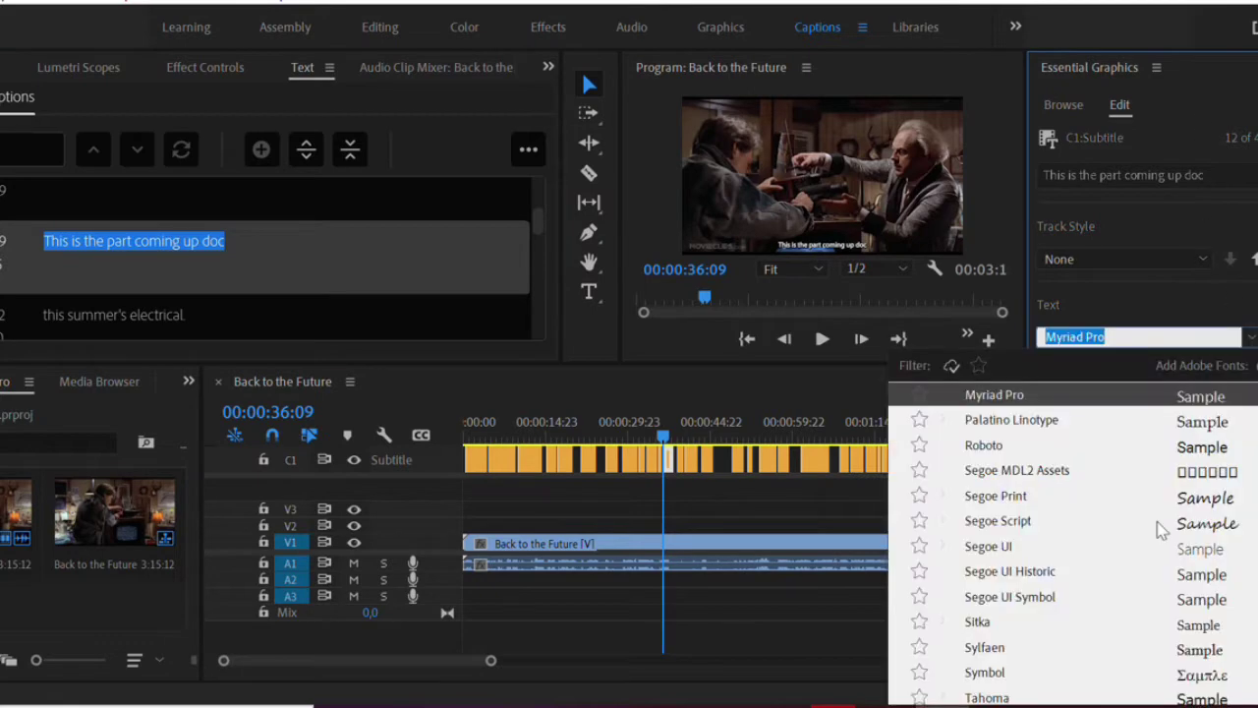
key(Escape)
scroll(1189, 409, down, 2)
scroll(1189, 409, down, 2)
click(1098, 549)
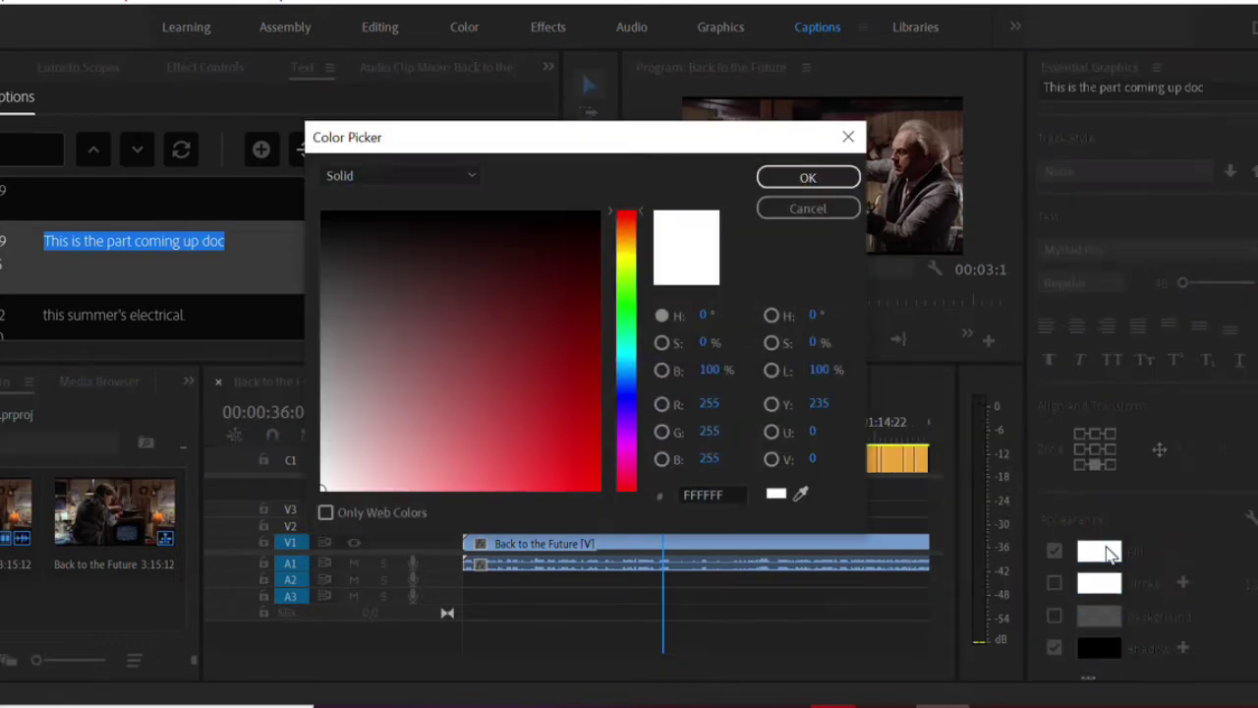
click(820, 169)
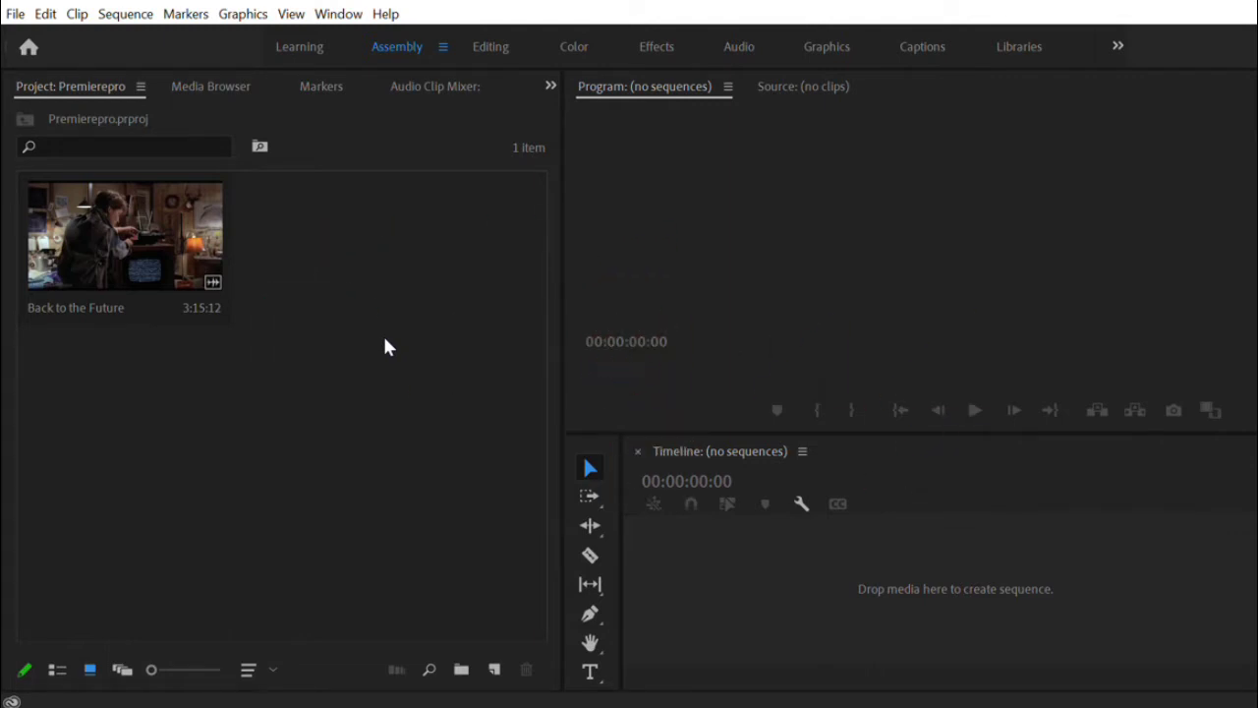
- Drag the Back to the Future clip onto the empty Timeline to build a sequence from it
click(189, 280)
drag(188, 287, 876, 617)
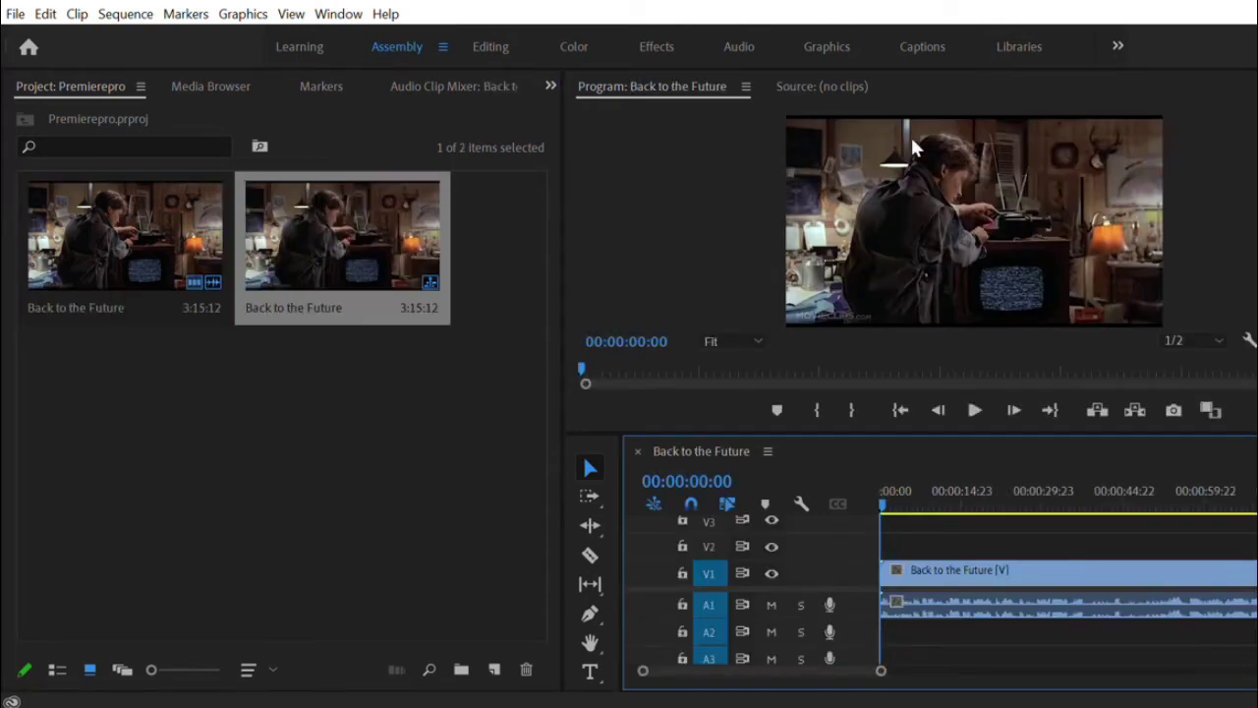
- In the Captions workspace, transcribe the sequence's Mix audio in English
click(920, 47)
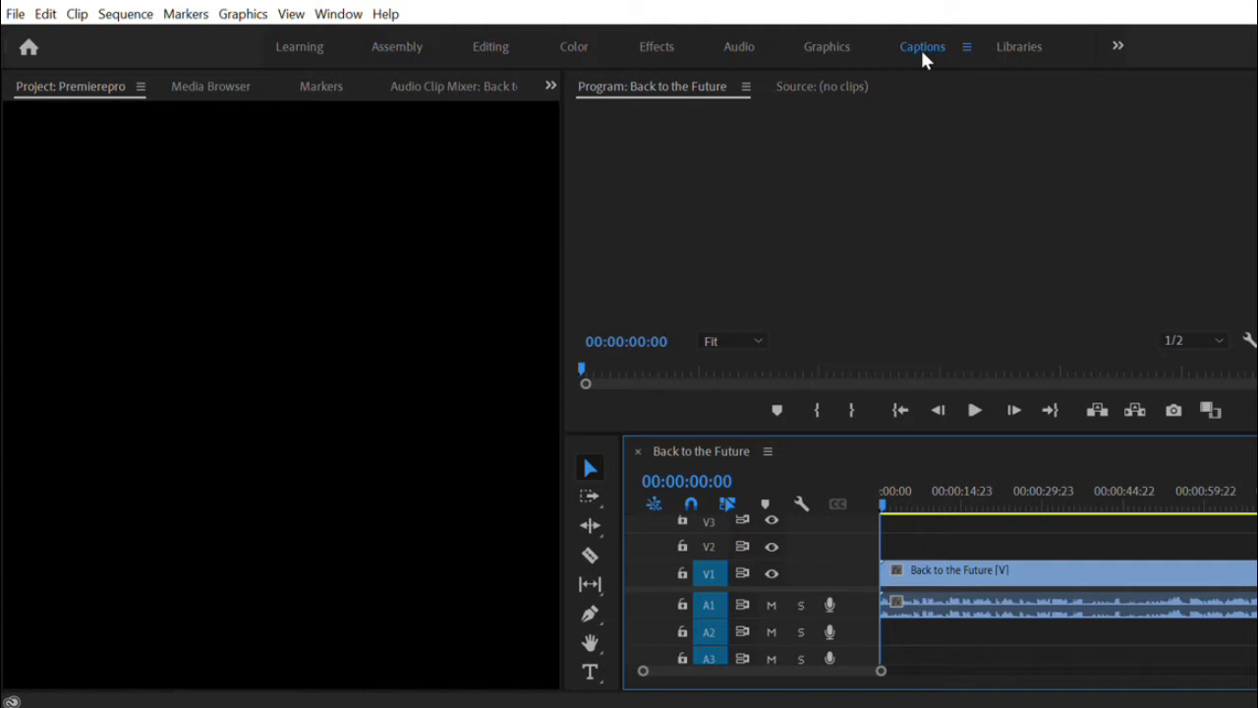
click(38, 116)
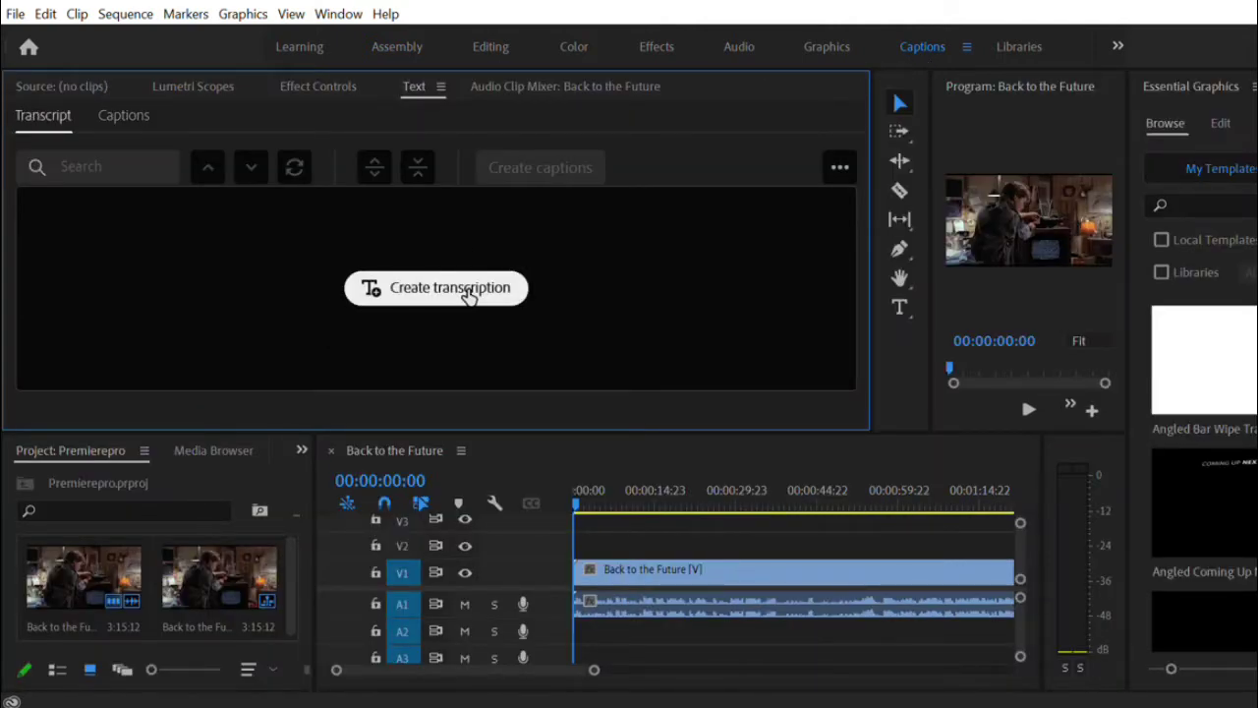
click(467, 290)
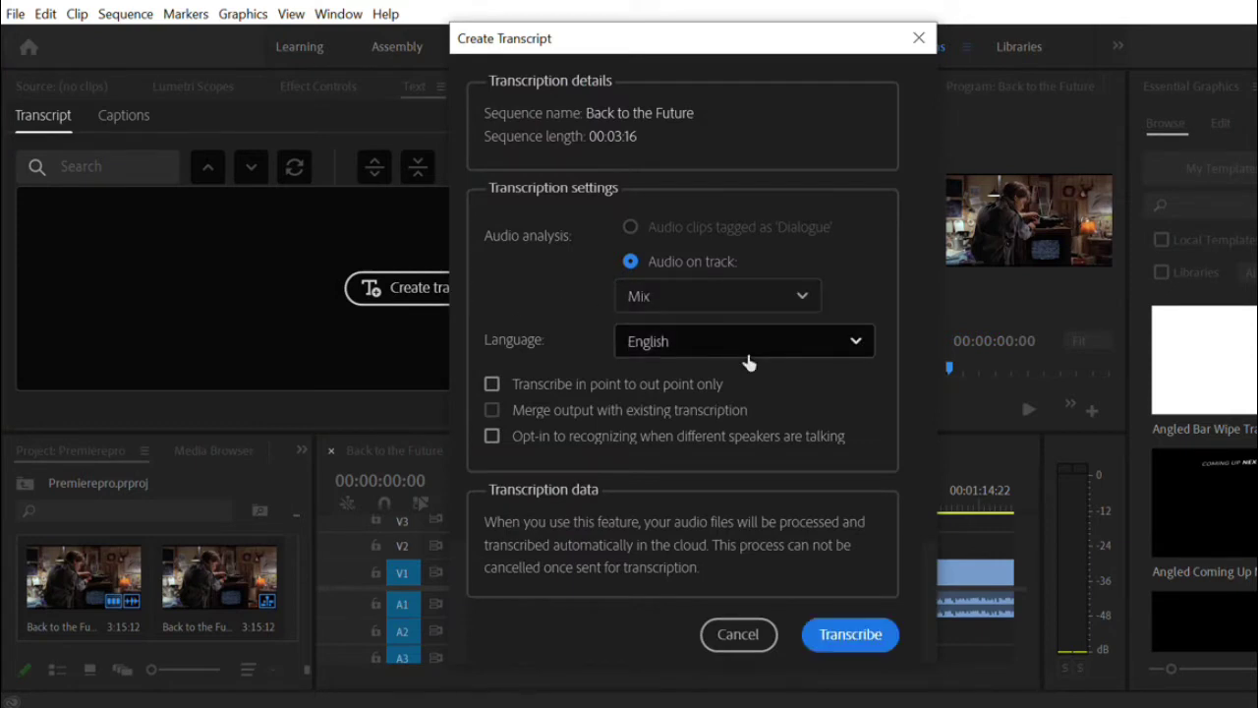
click(851, 634)
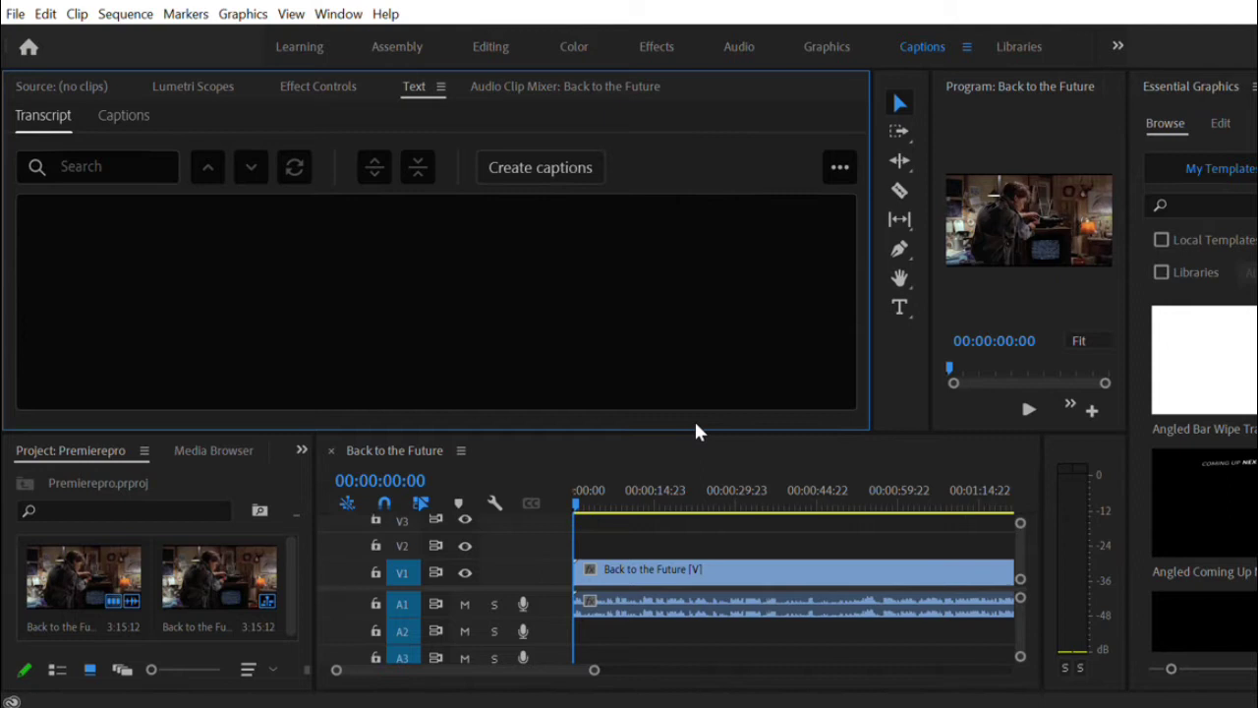
- Create captions from the sequence transcript using the Subtitle format with default settings
scroll(696, 424, down, 5)
click(540, 167)
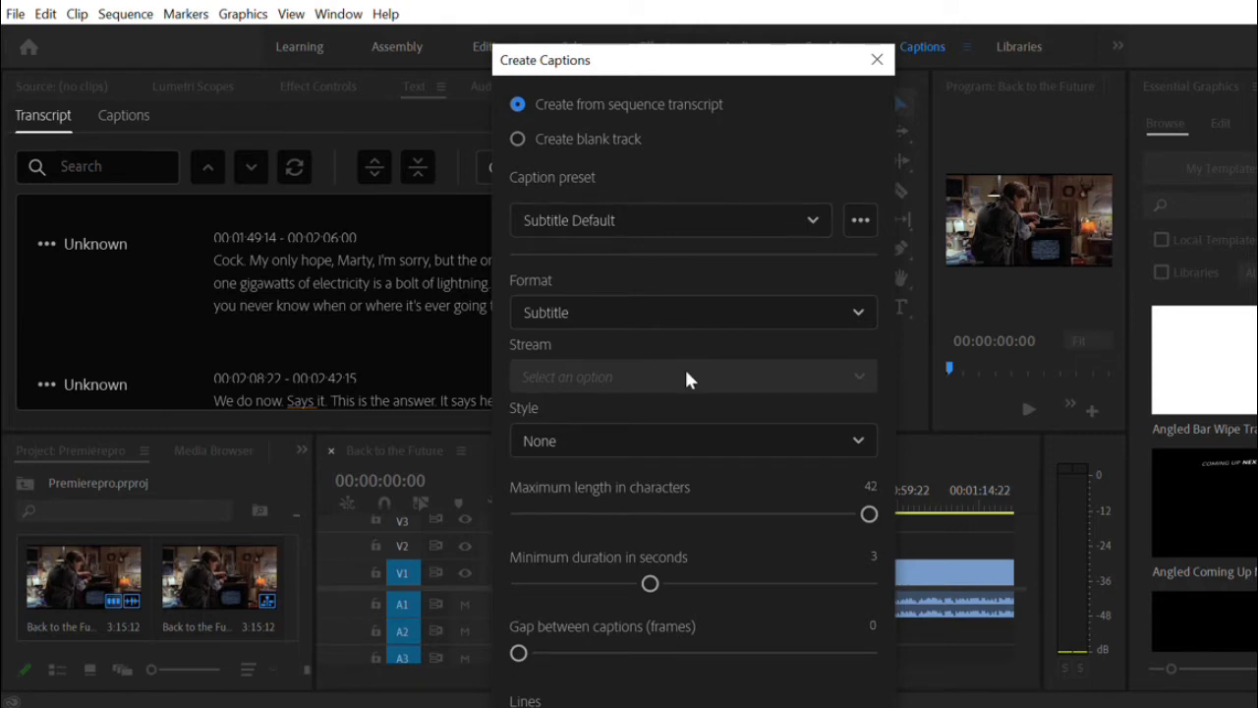
click(680, 315)
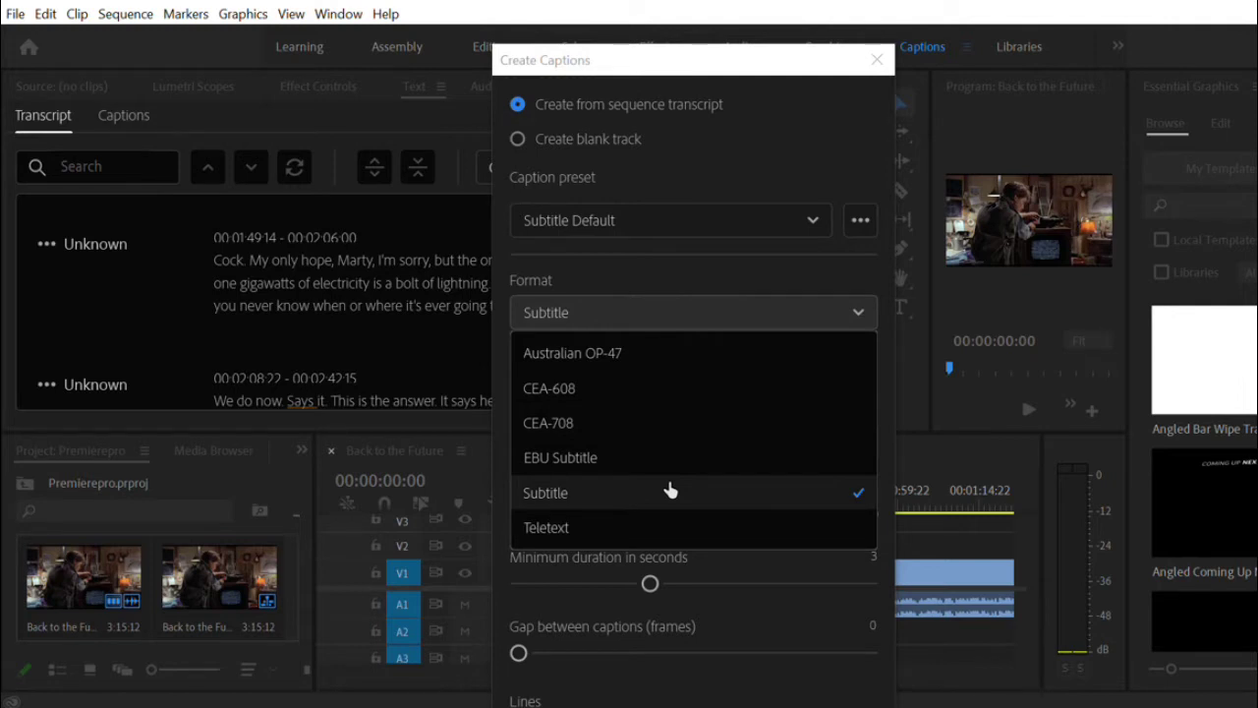
click(837, 316)
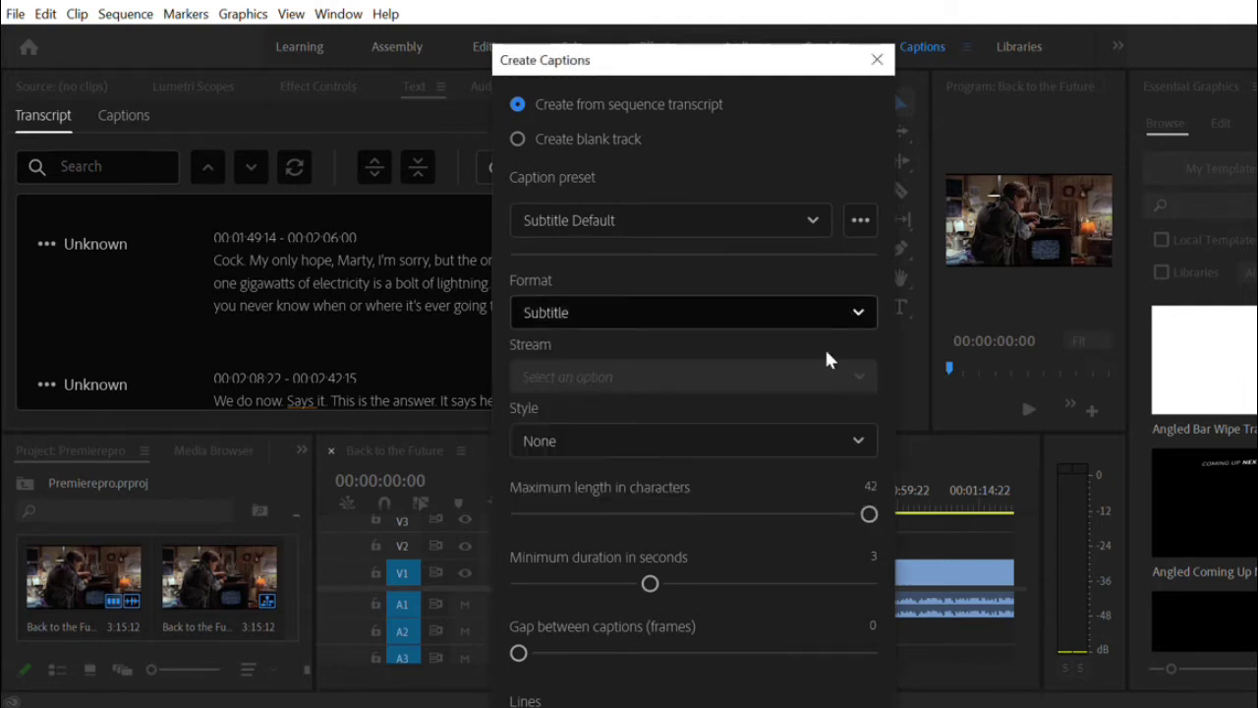
drag(786, 67, 685, 13)
click(735, 704)
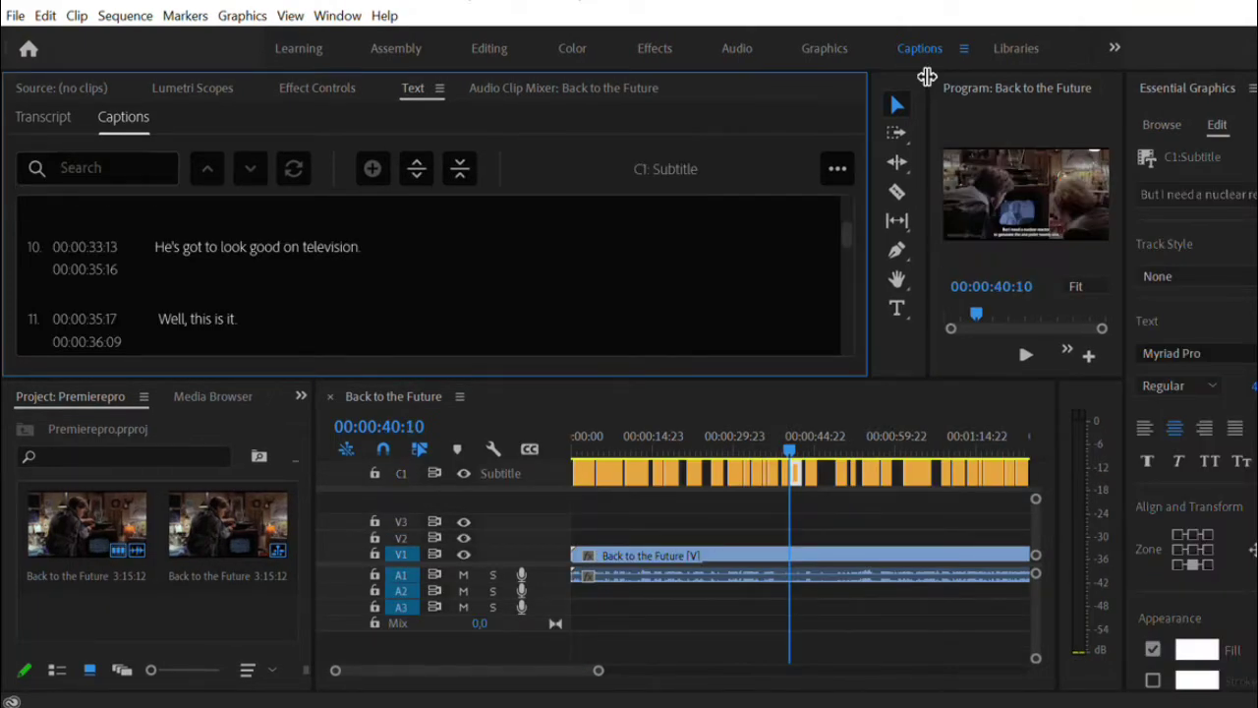
- Widen the Program monitor and play back from caption 10 at 00:00:33:13
drag(927, 77, 716, 371)
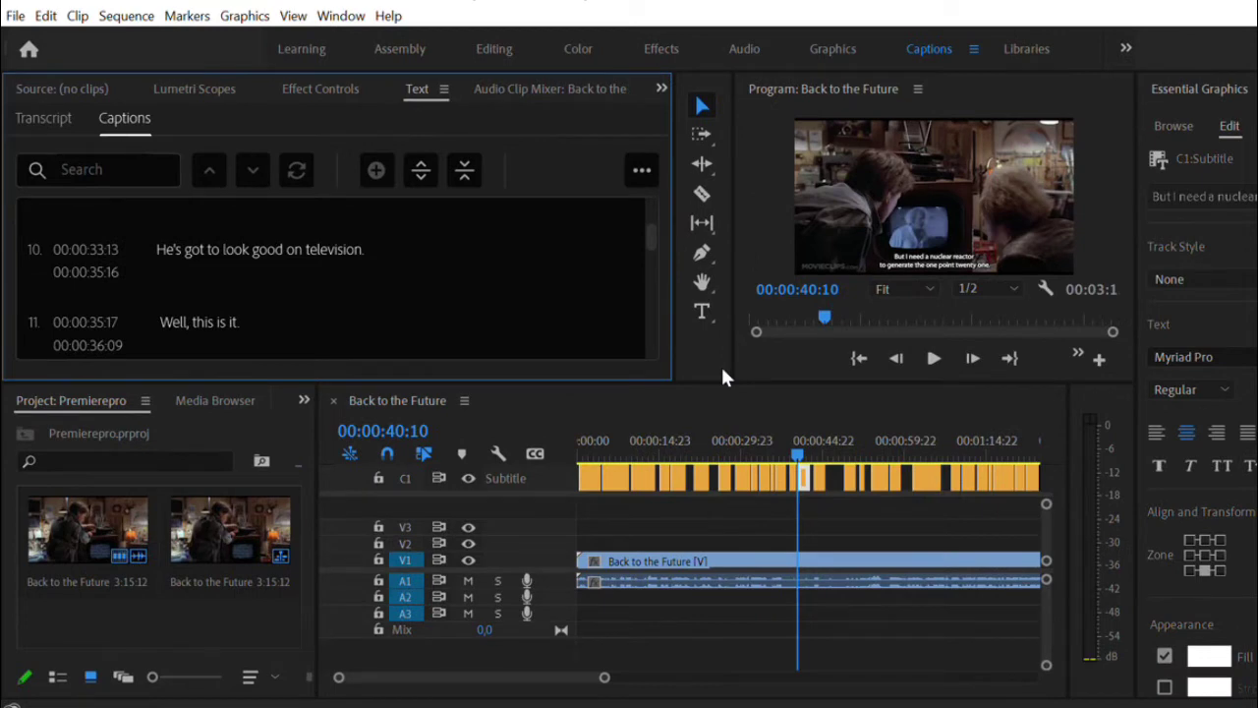
click(232, 254)
click(232, 253)
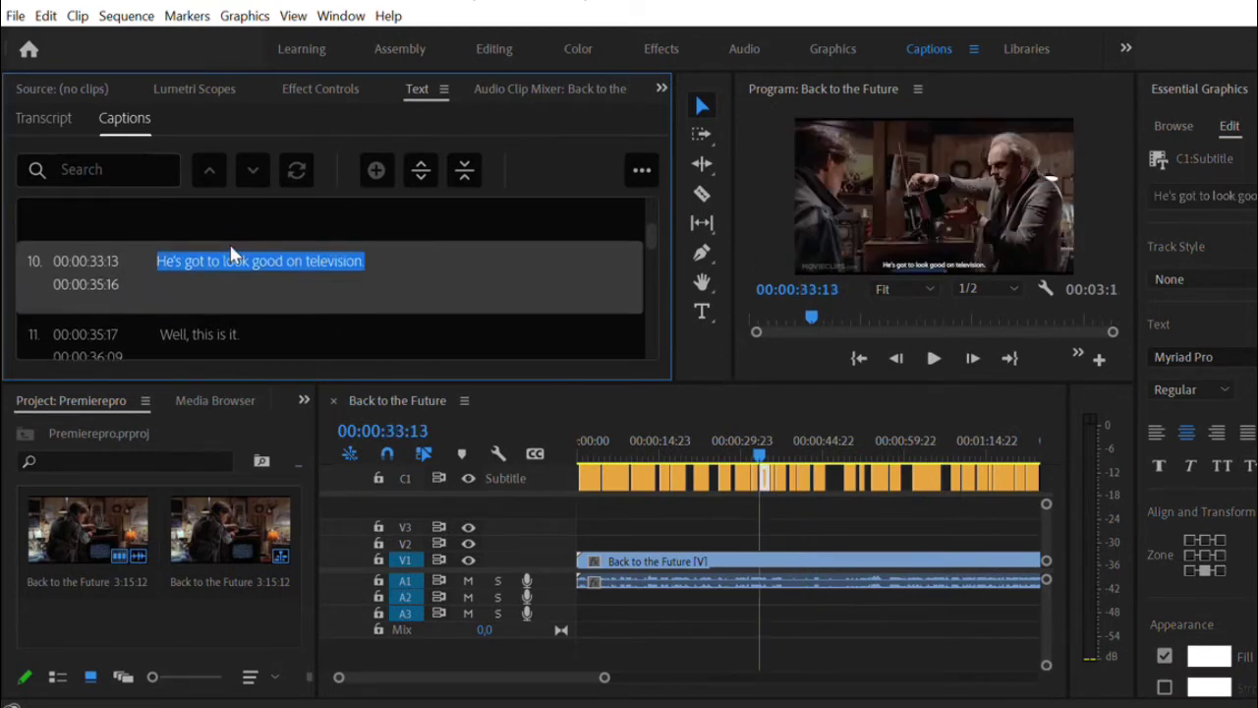
click(932, 359)
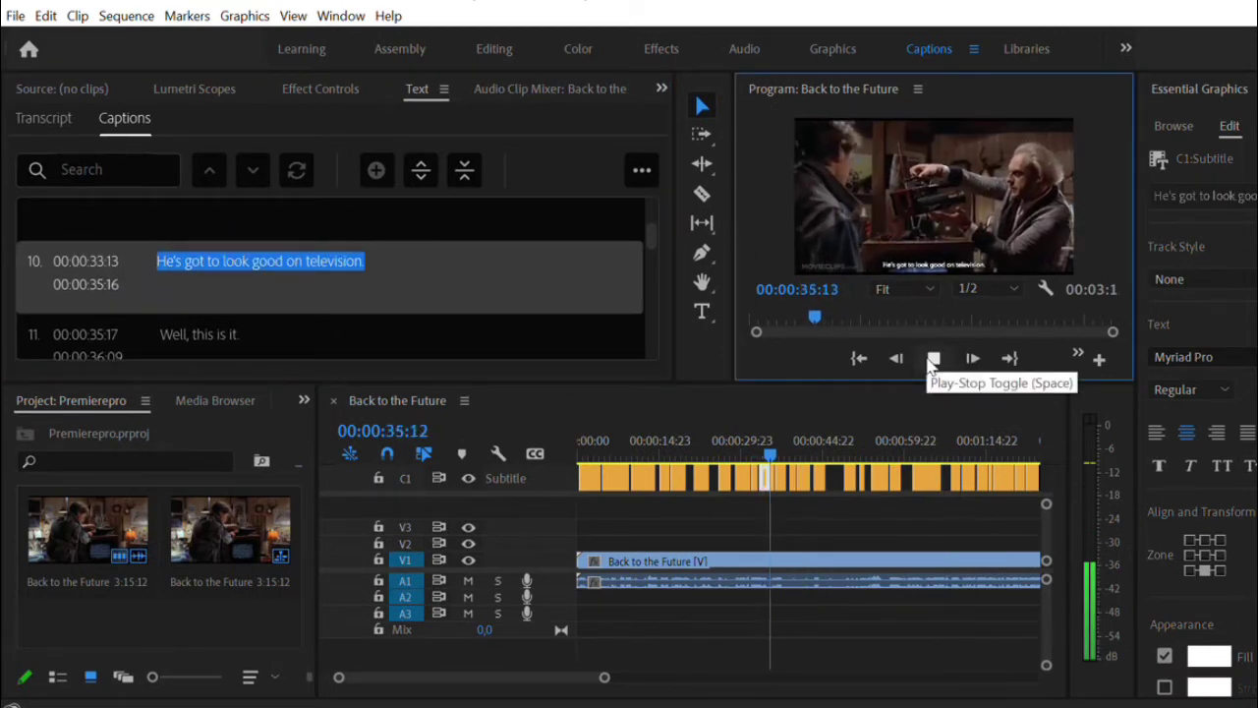
click(933, 358)
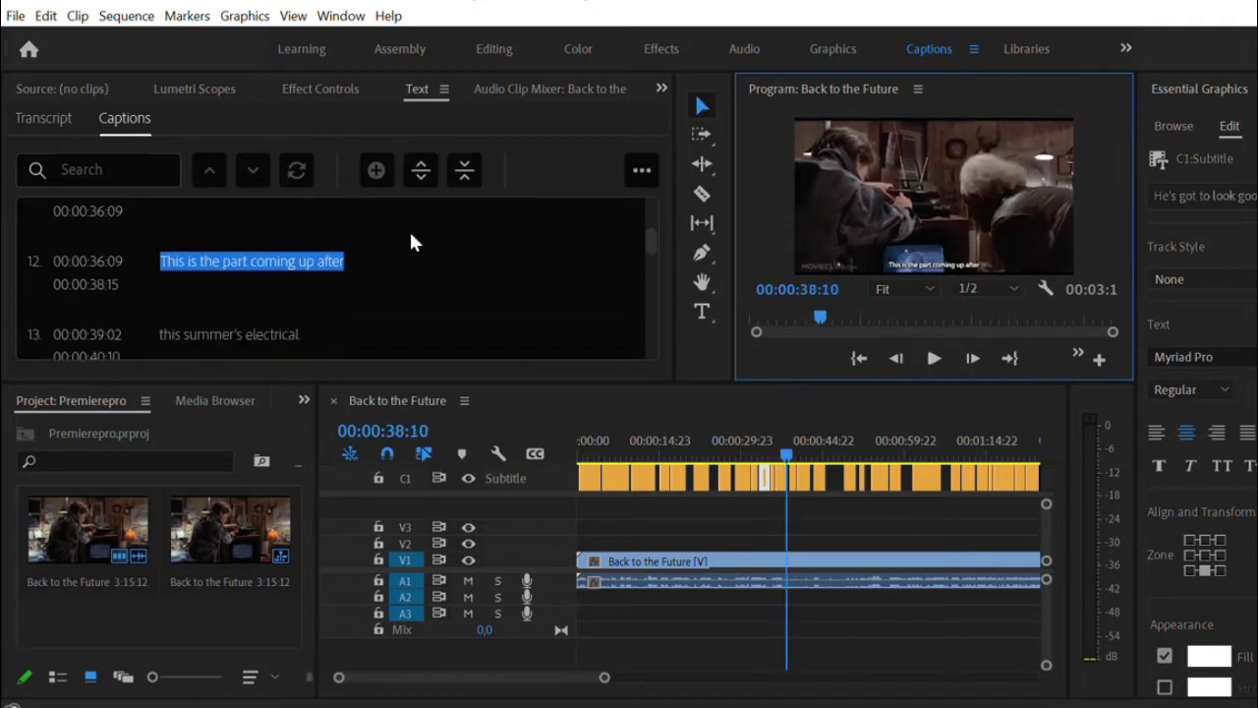
- Change caption 12 (00:00:36:09) to end with 'doc' instead of 'after'
click(343, 261)
click(360, 257)
click(362, 256)
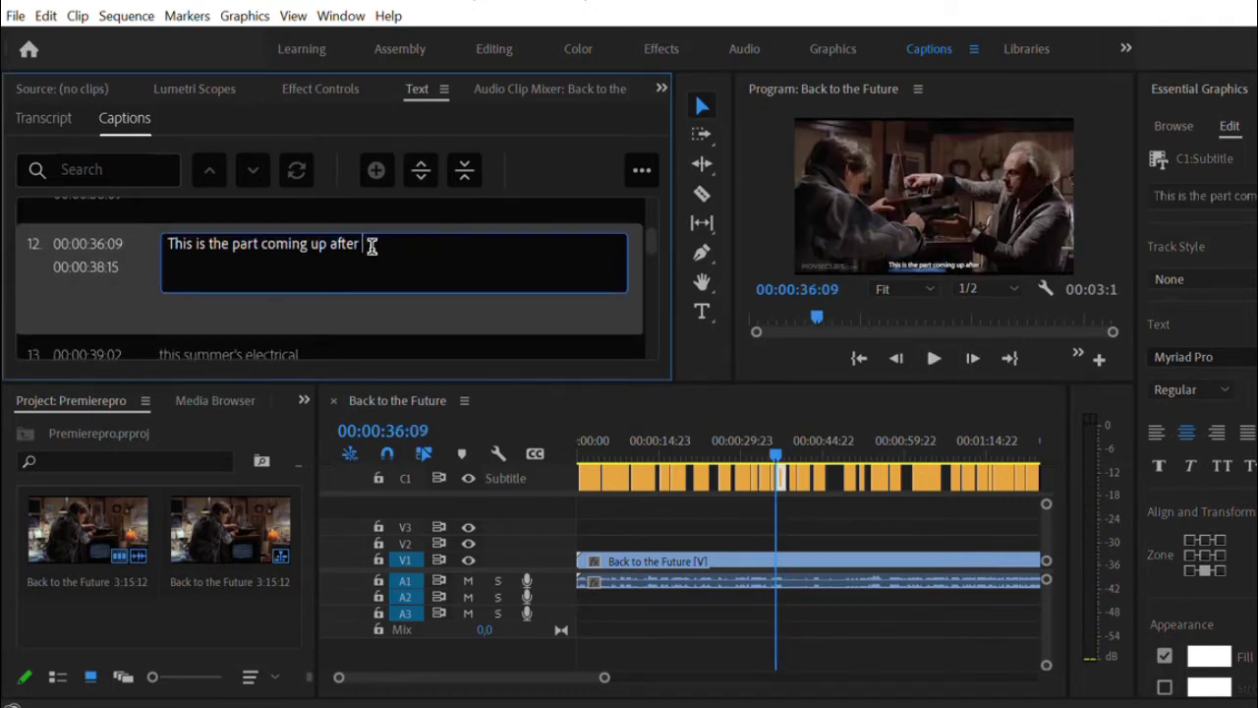
key(BackSpace)
key(BackSpace)
key(BackSpace)
text(doc)
click(439, 306)
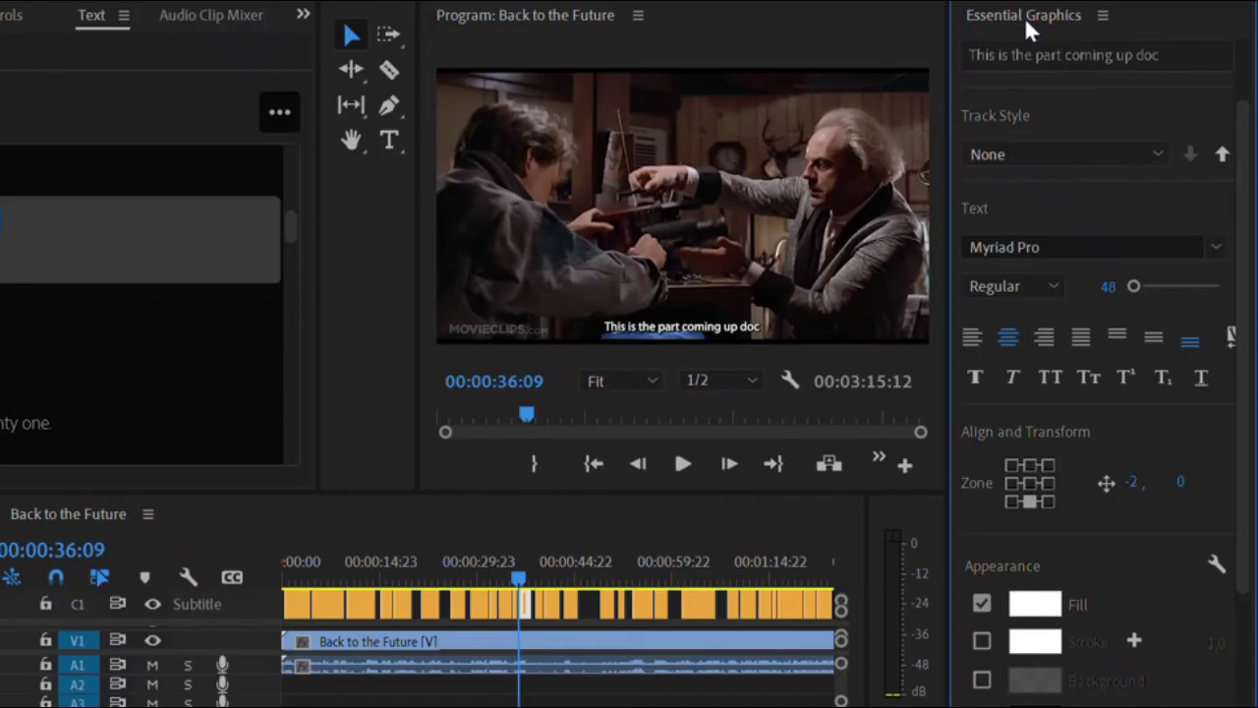
- Keep Myriad Pro and set the subtitle fill colour to yellow-green 859506
click(1216, 249)
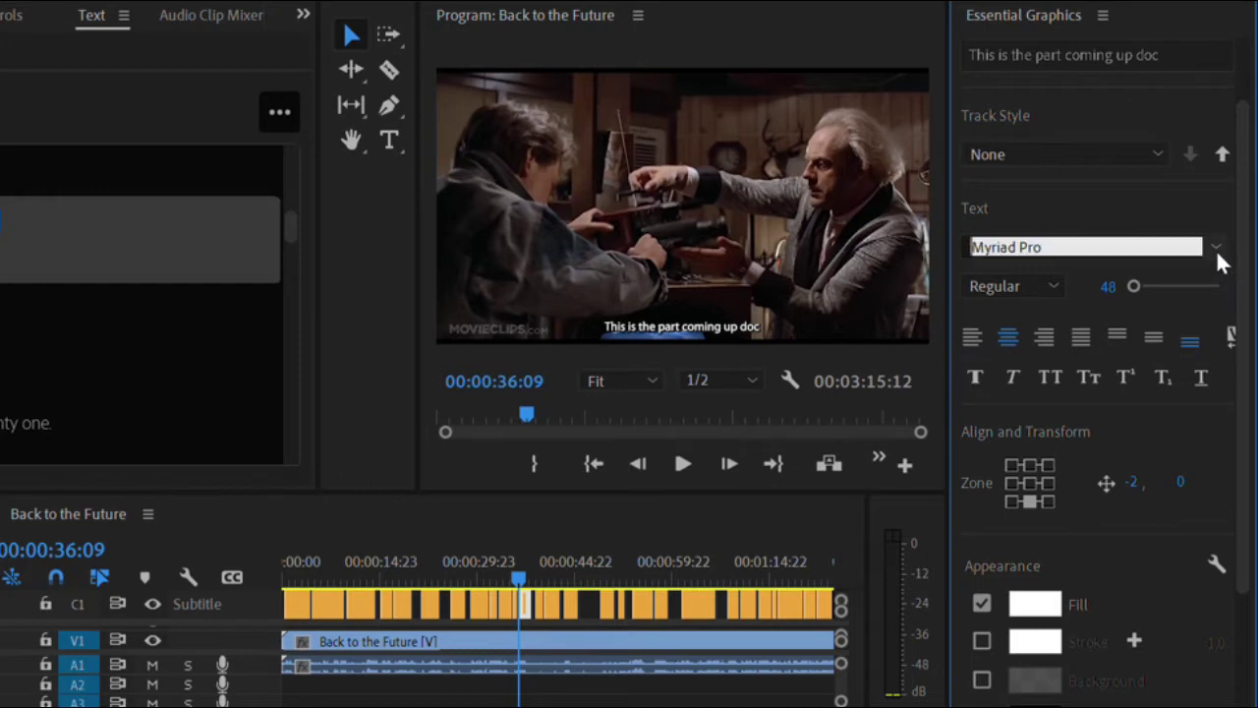
scroll(1032, 500, down, 2)
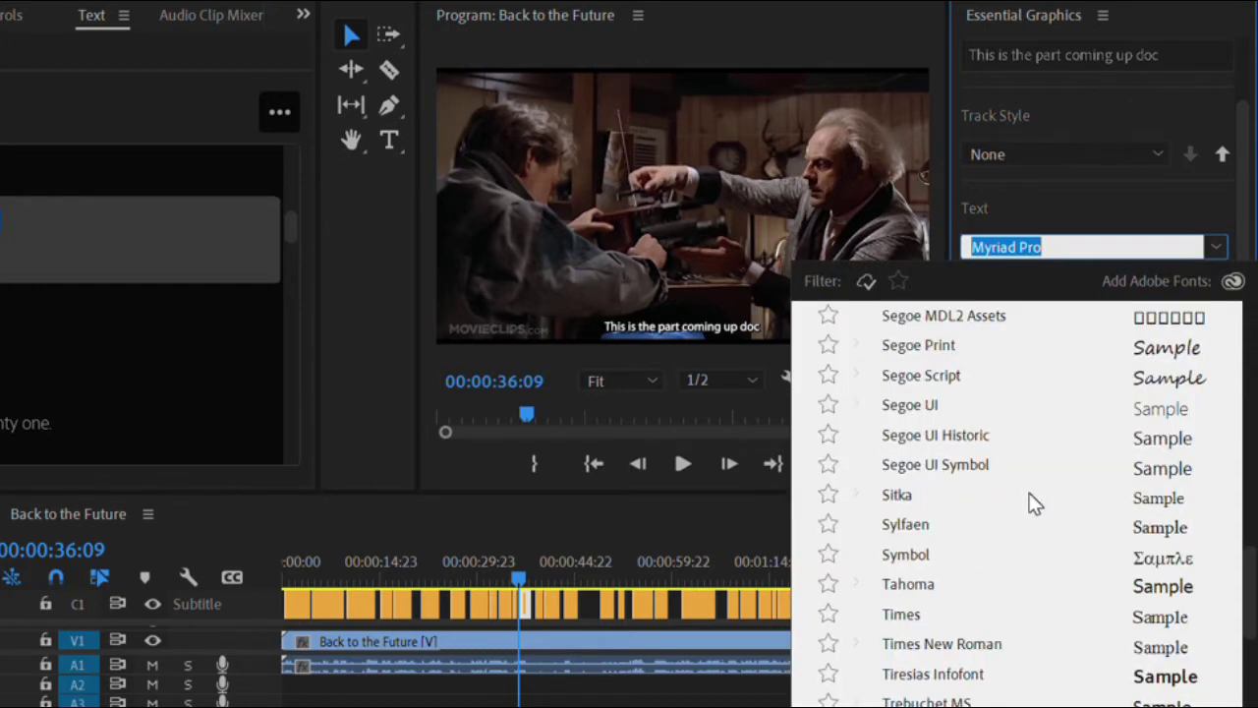
scroll(1033, 504, up, 5)
click(1142, 207)
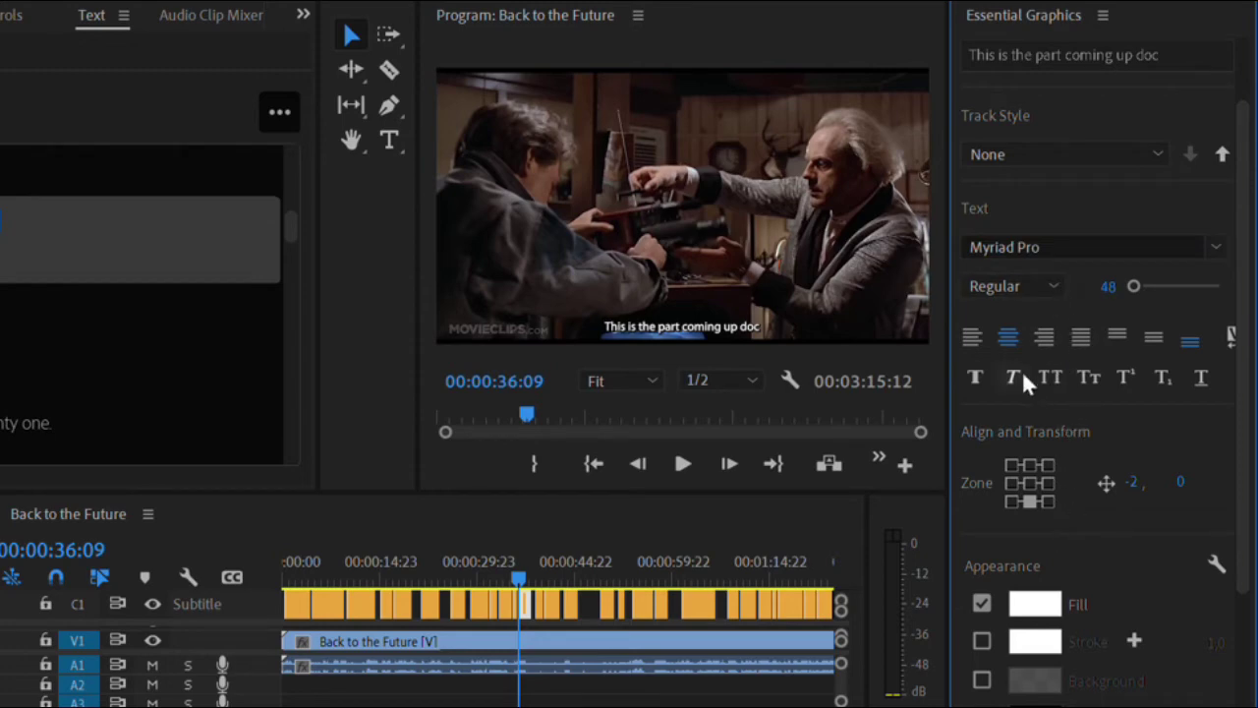
click(1024, 602)
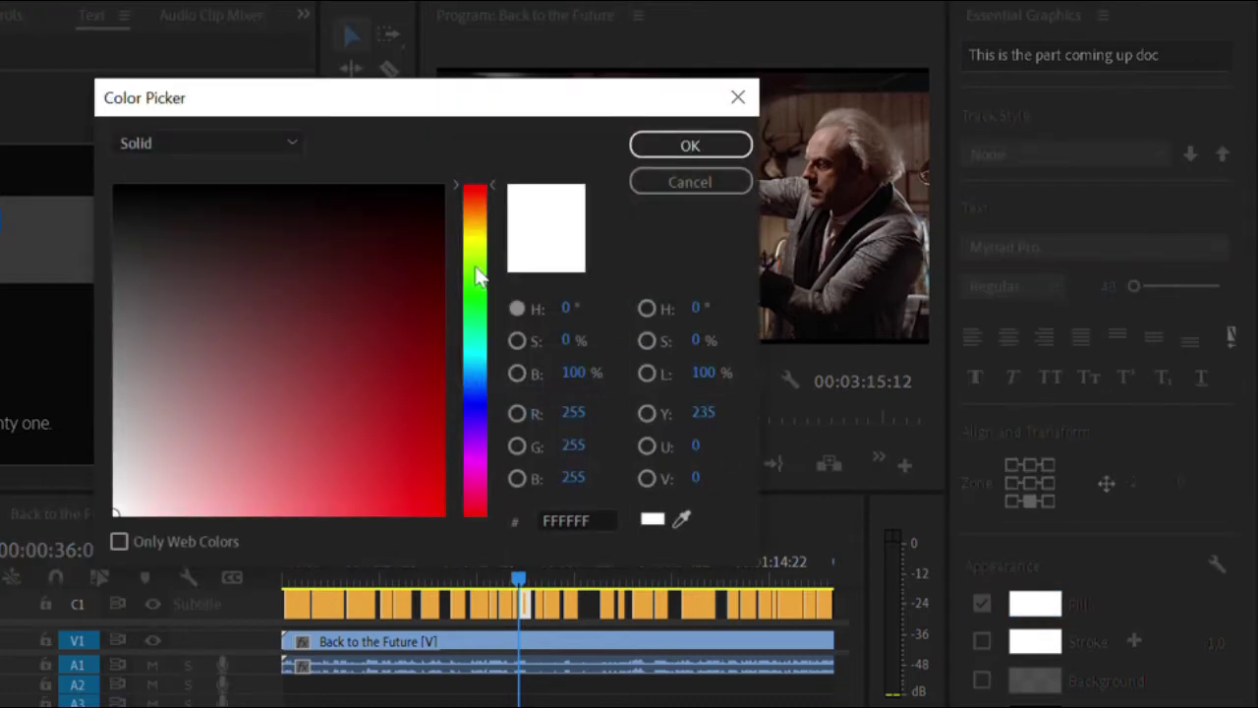
click(479, 247)
click(431, 377)
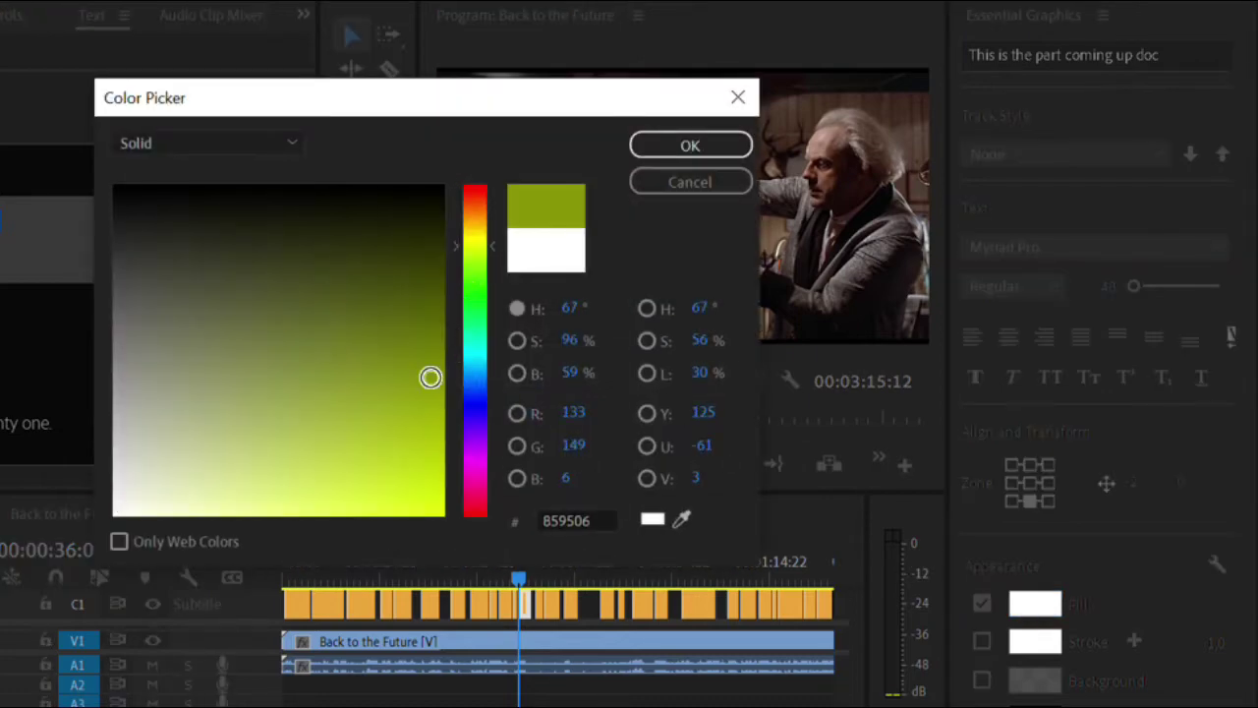
click(692, 148)
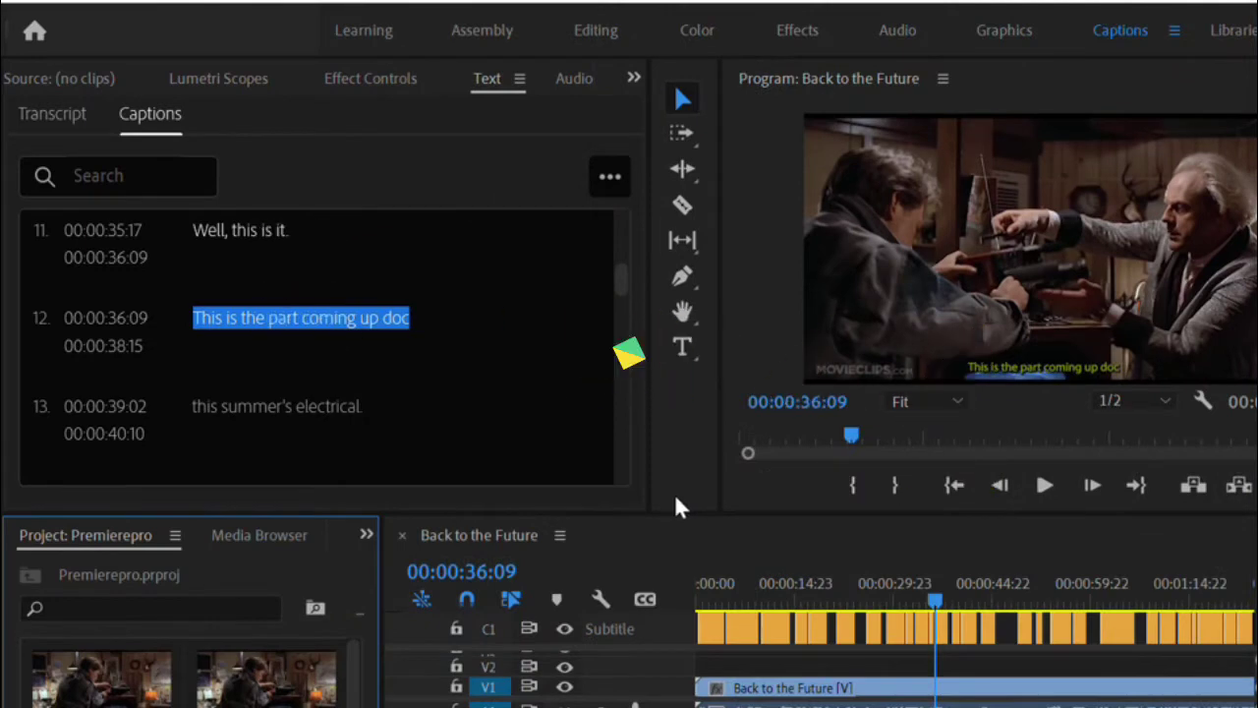
- Export the captions to an SRT file named 'back to the'
scroll(477, 274, down, 3)
scroll(478, 373, up, 9)
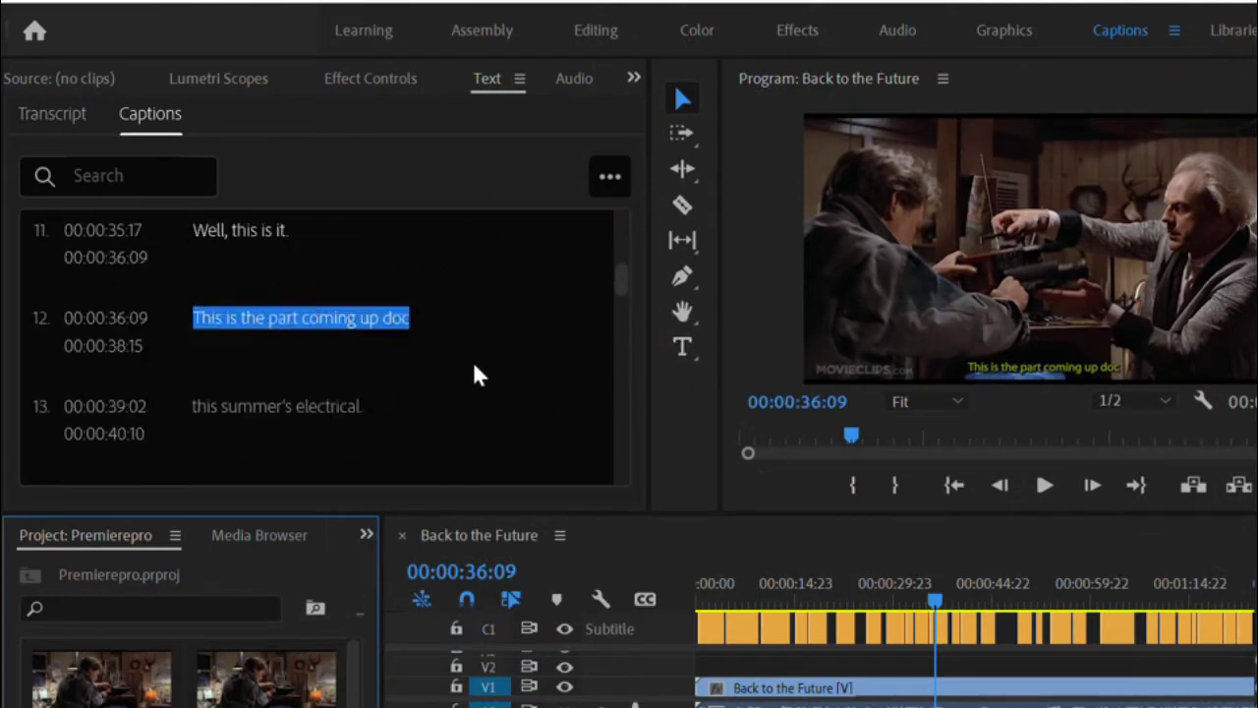
click(608, 178)
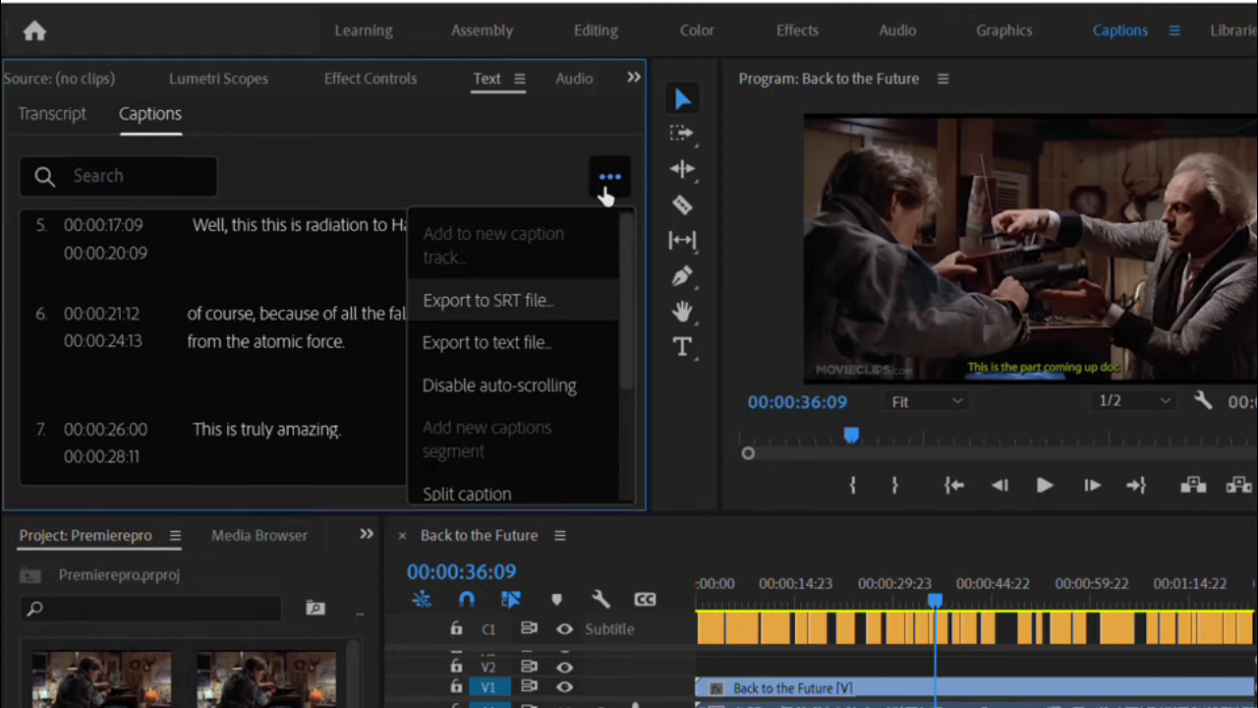
click(532, 299)
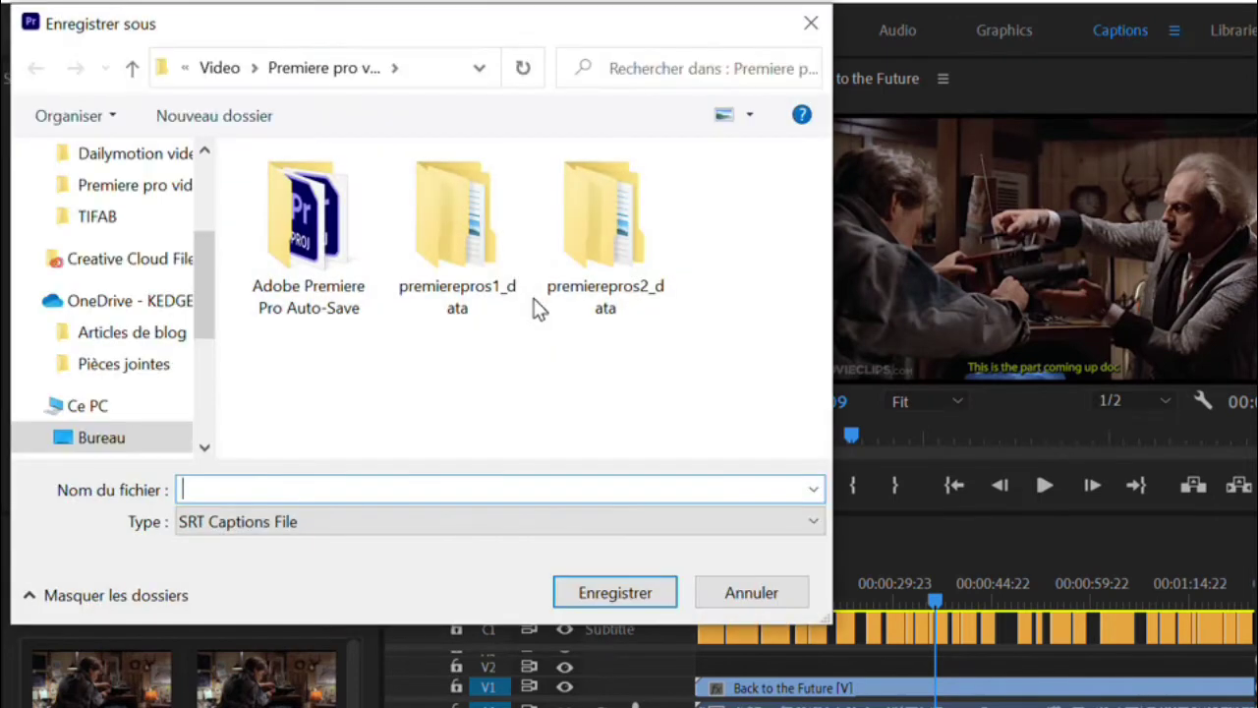
scroll(143, 216, up, 3)
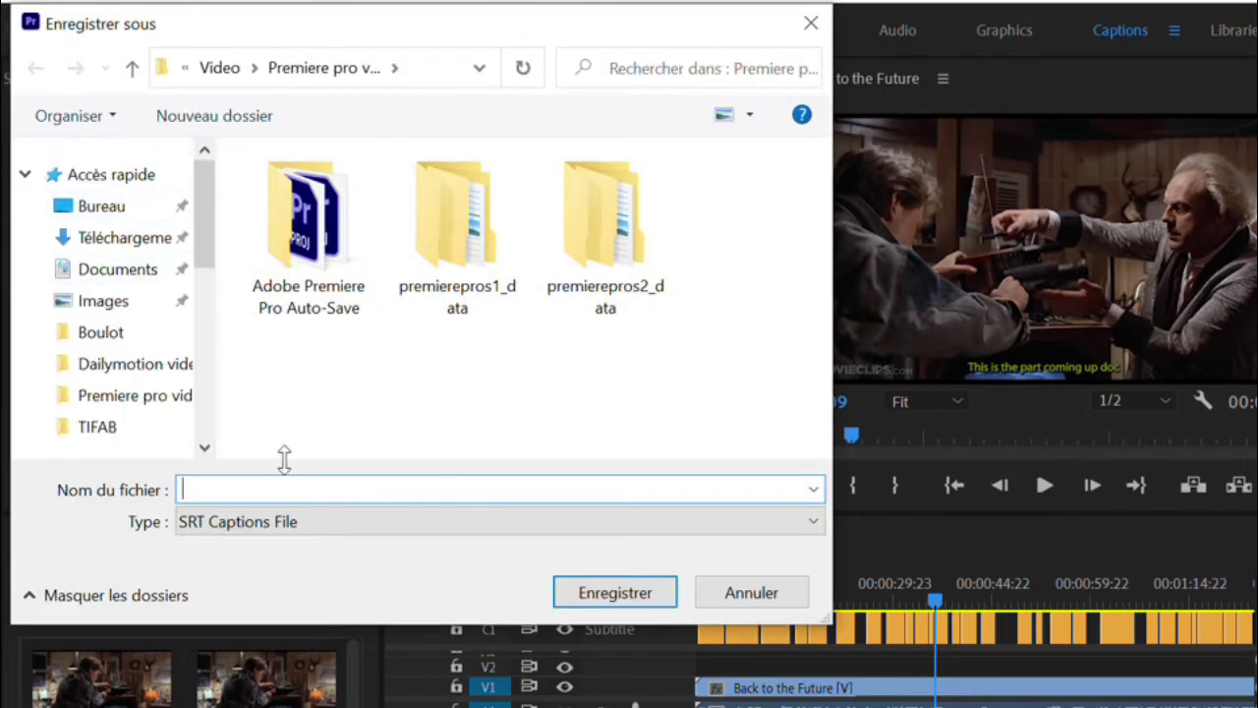
text(back to th)
text(e)
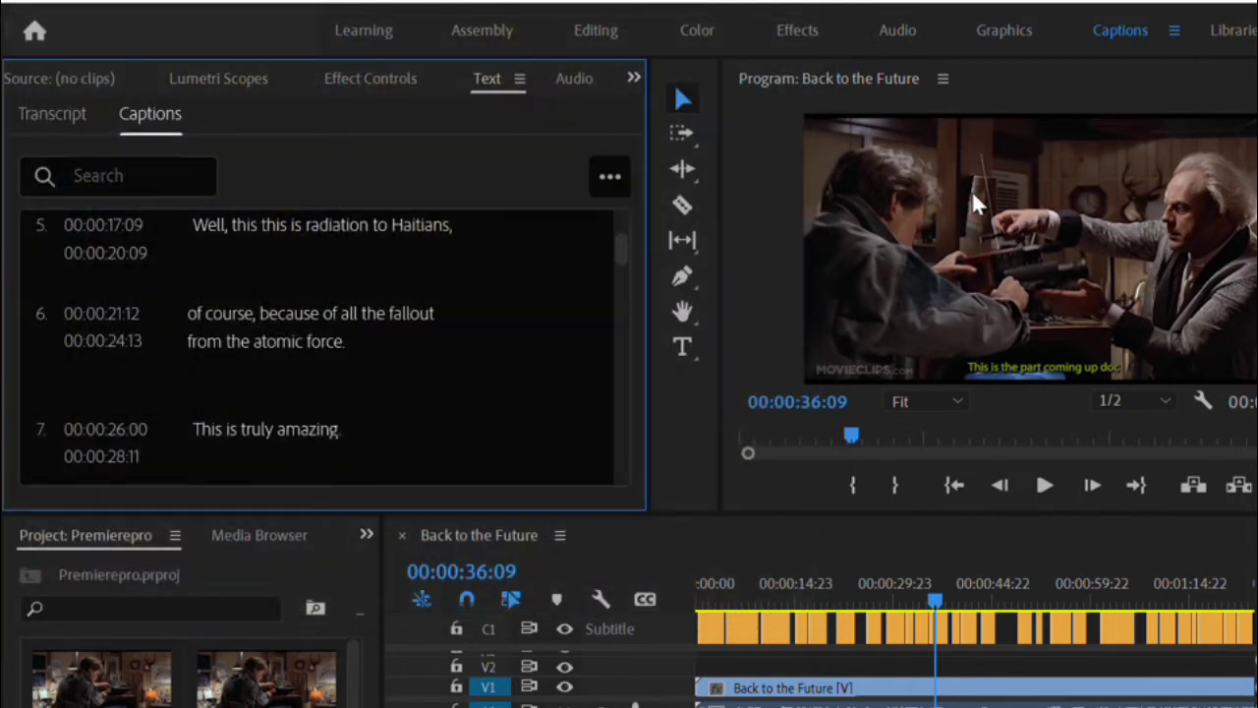
- Set the H.264 media export to burn the captions into the video
click(16, 4)
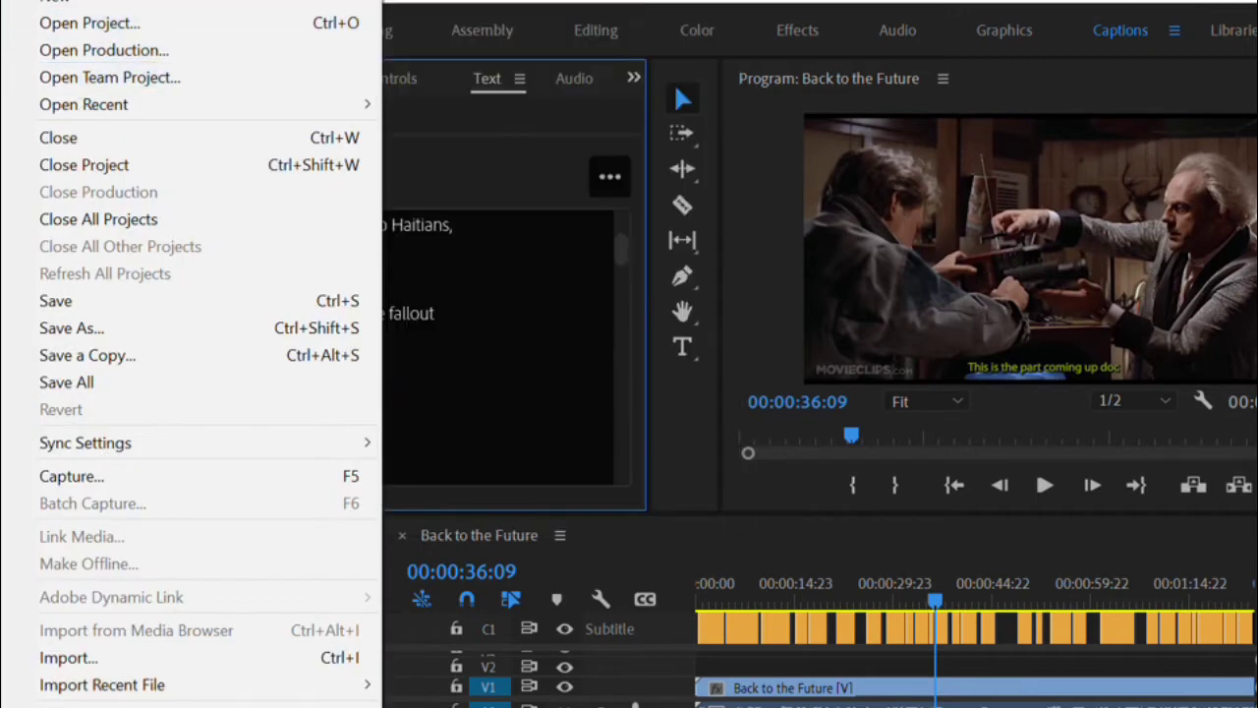
mouse_move(99, 703)
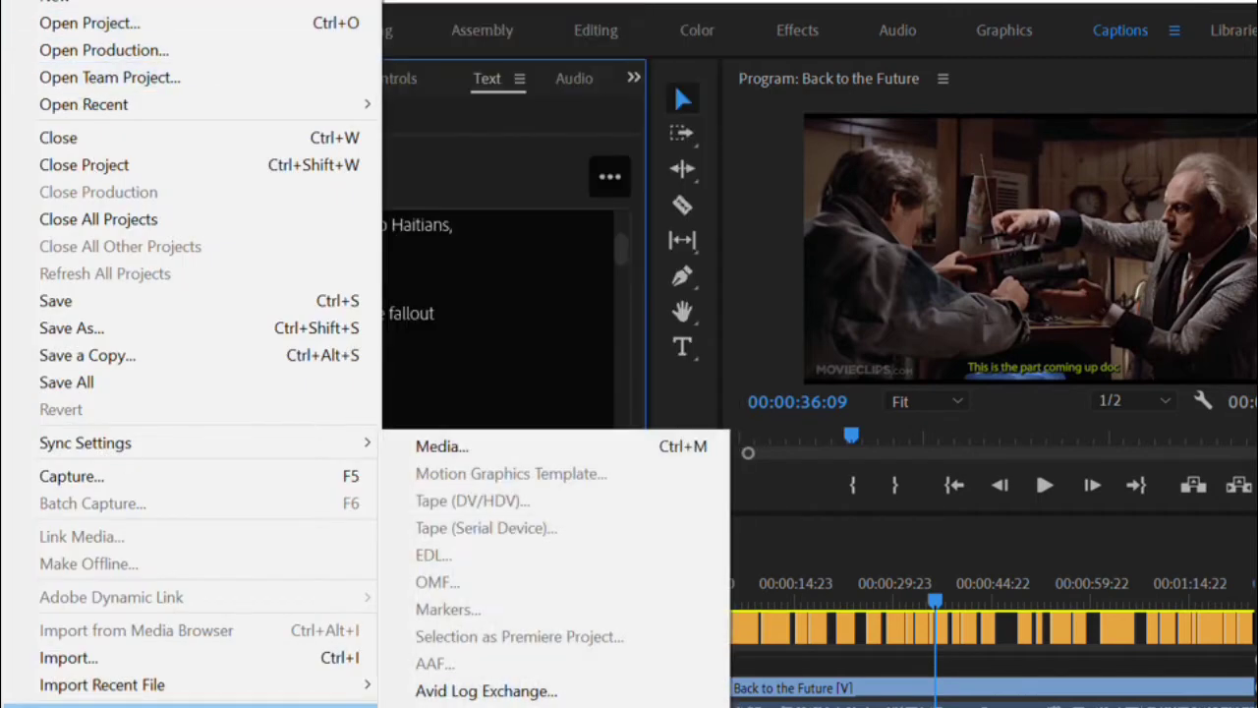
click(464, 448)
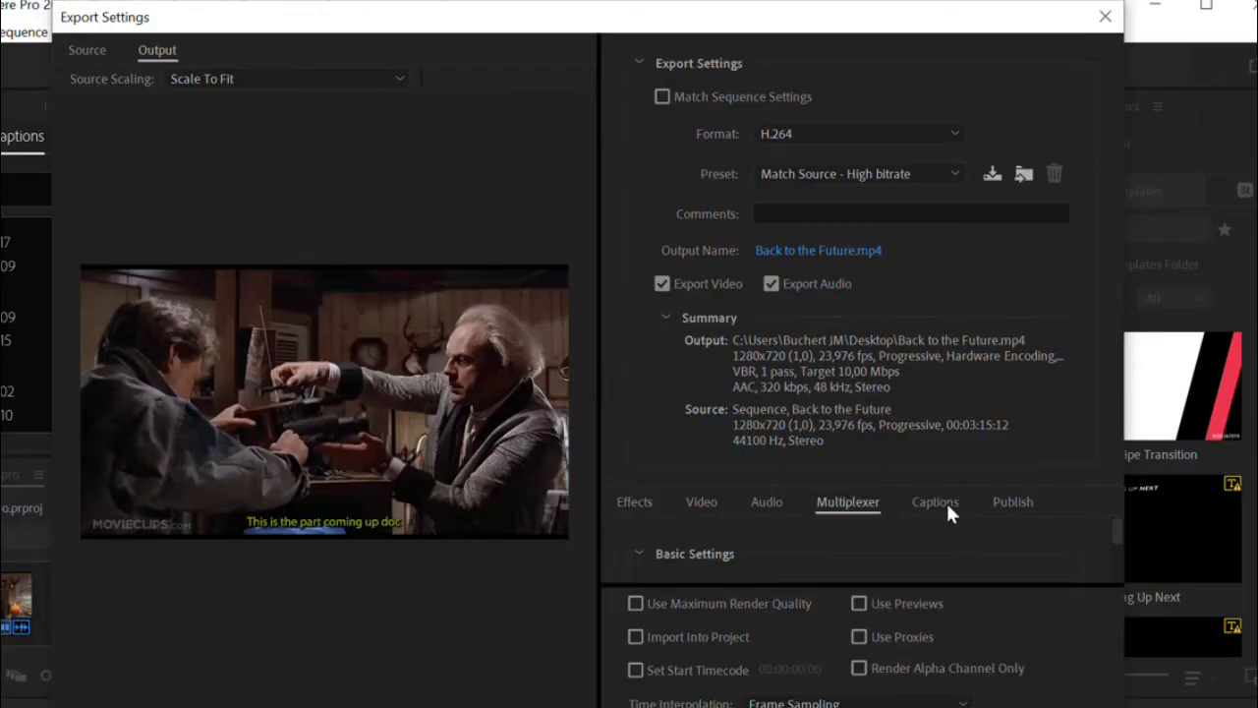
click(948, 507)
click(952, 556)
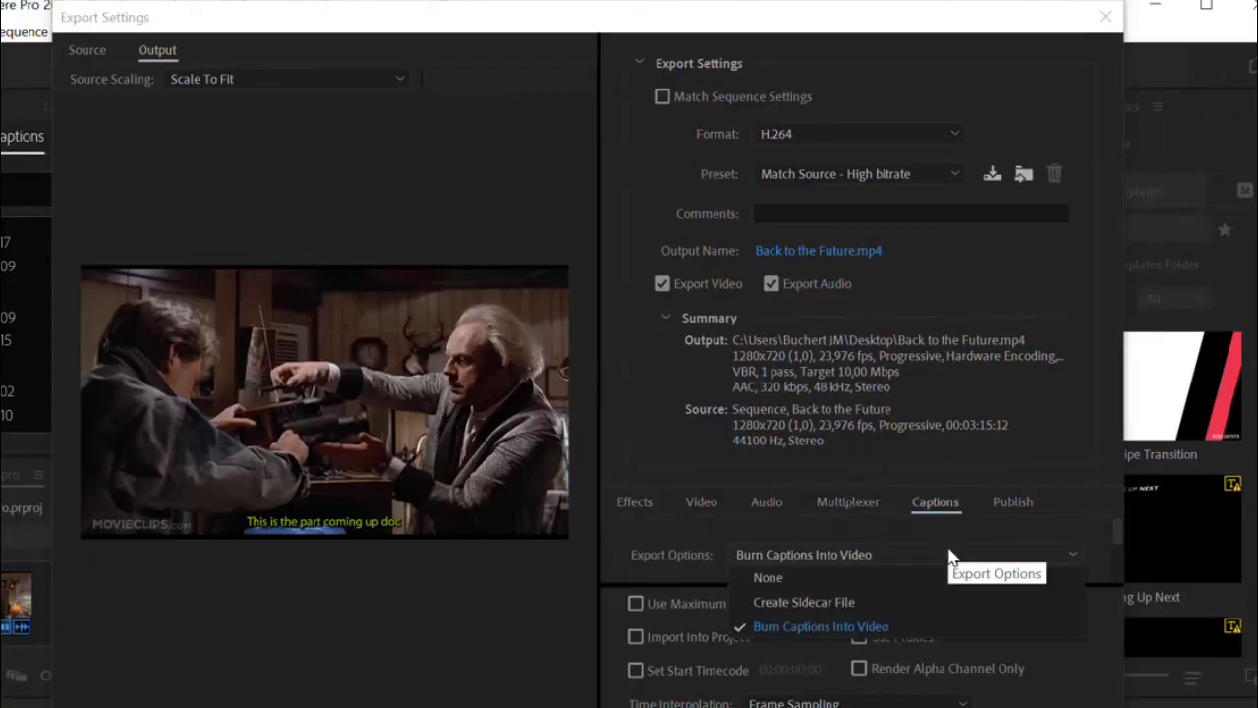
click(950, 557)
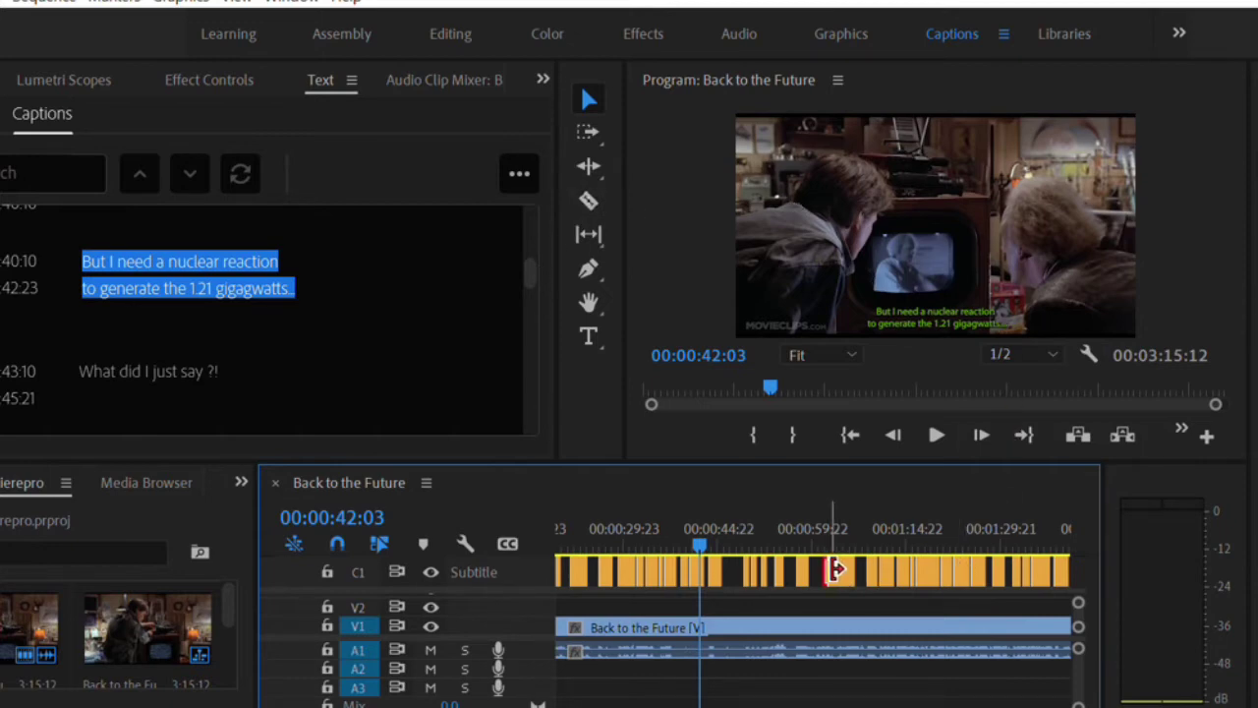
- Trim three caption clips on the C1 subtitle track, then play the sequence to check them
drag(835, 570, 830, 568)
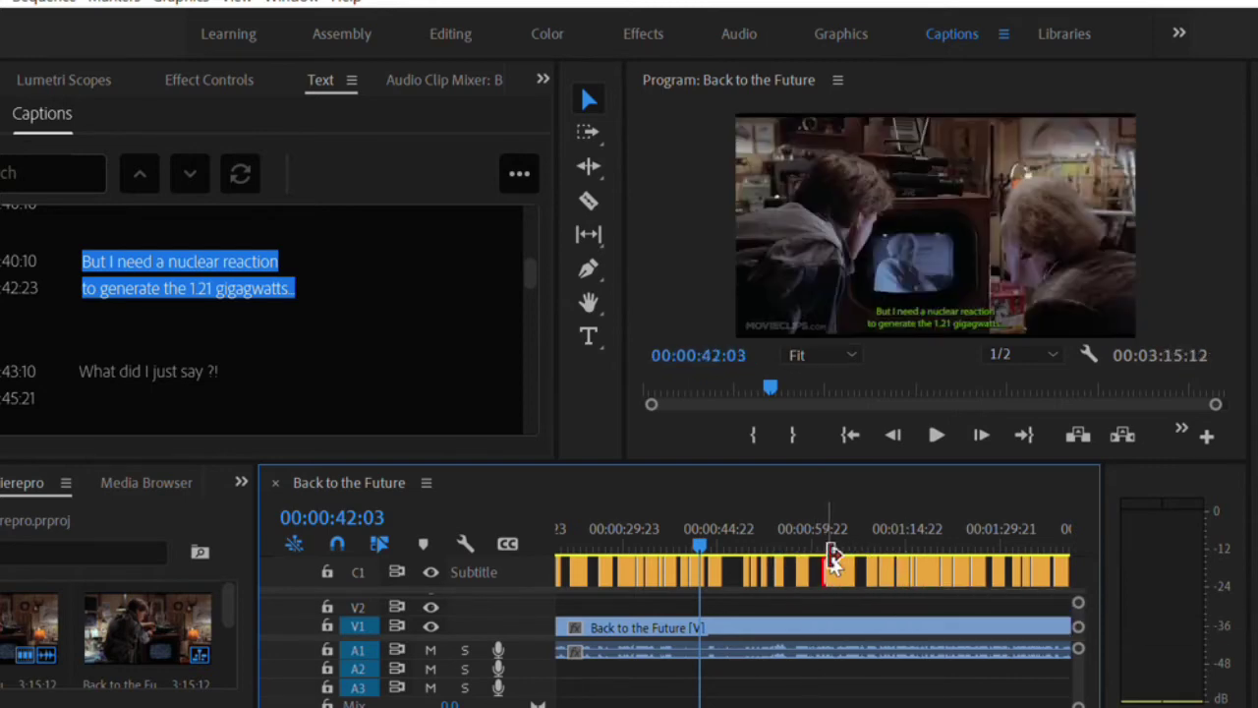
click(752, 581)
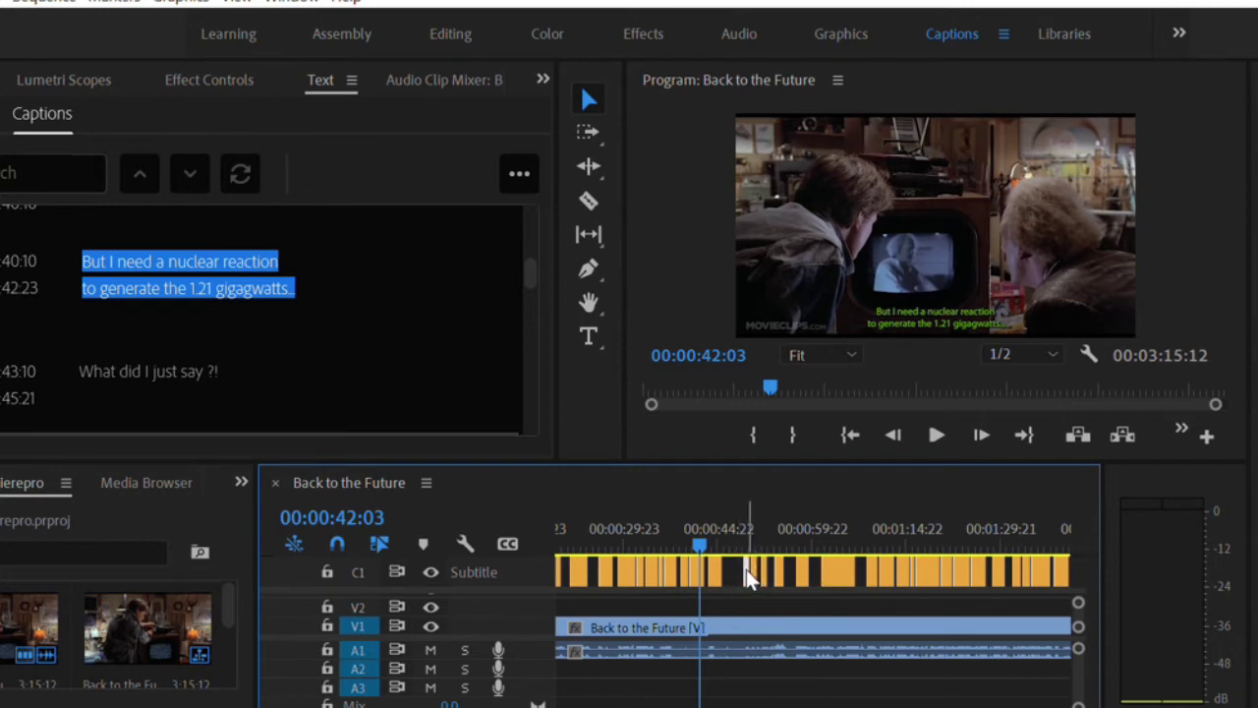
drag(747, 578, 742, 571)
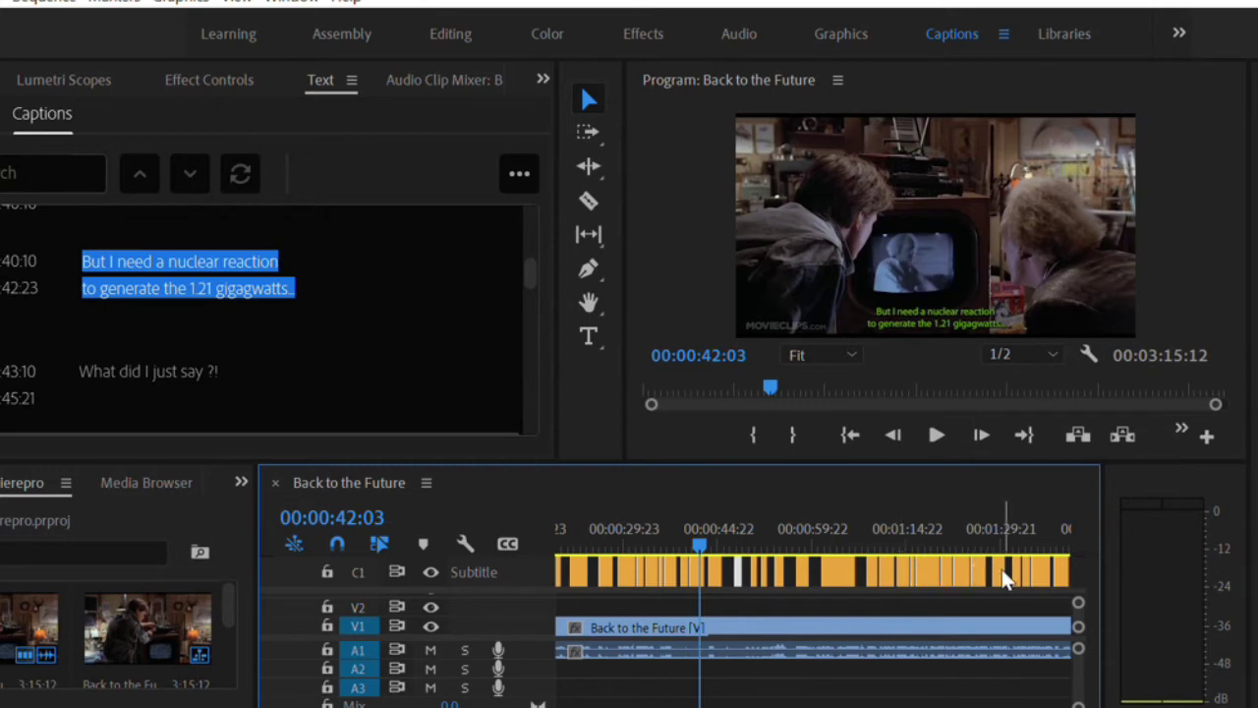
drag(1003, 580, 1003, 579)
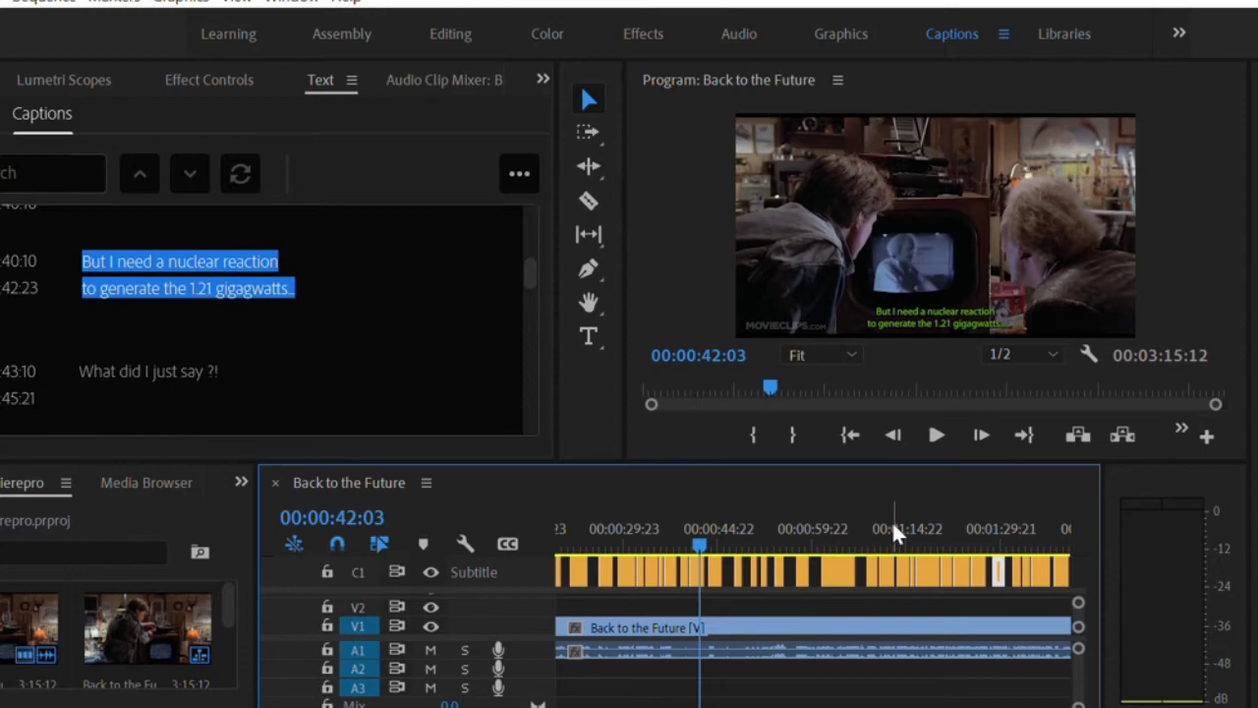
click(939, 435)
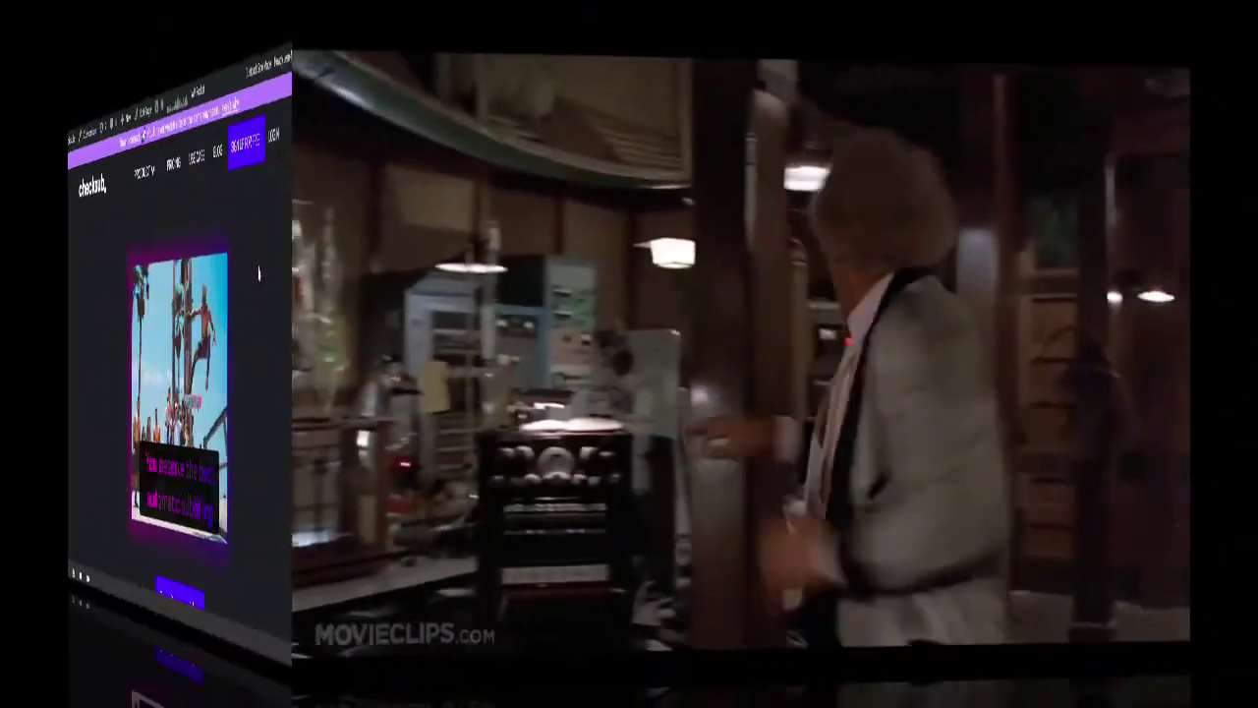
- Browse the Checksub homepage, then use SIGN UP FOR FREE to open the Videos dashboard listing 34 projects
scroll(1070, 246, down, 10)
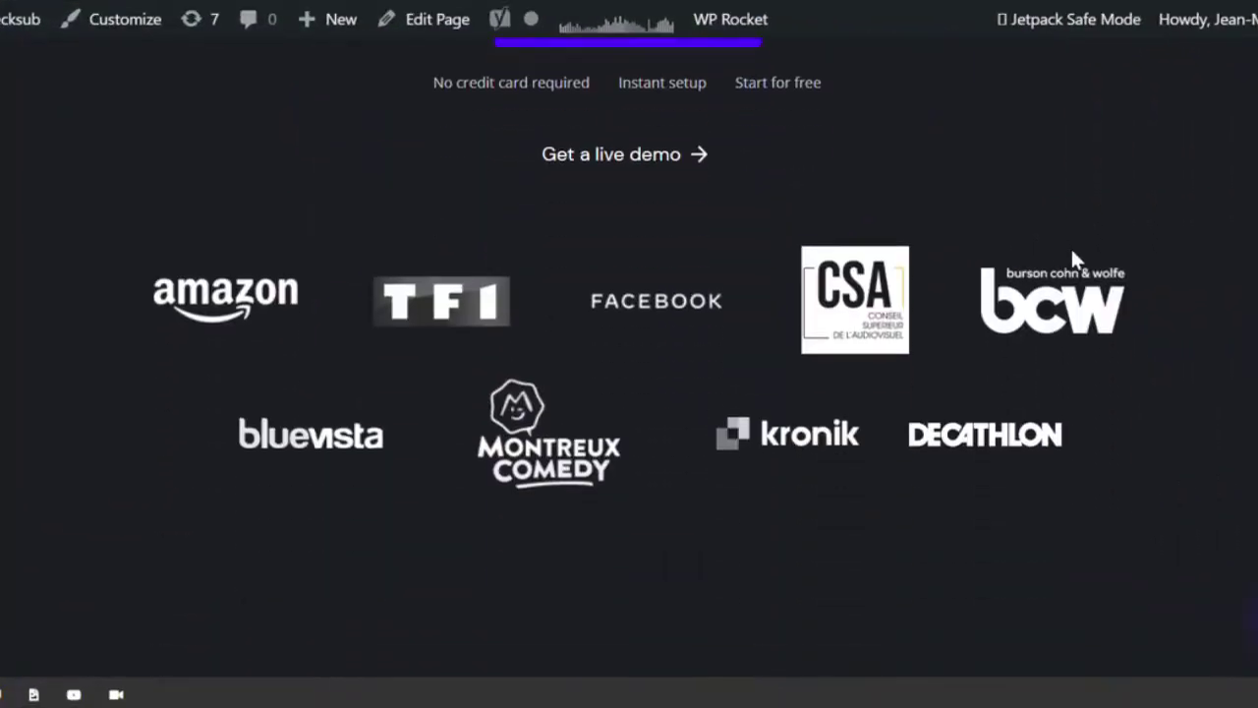
scroll(1071, 258, down, 9)
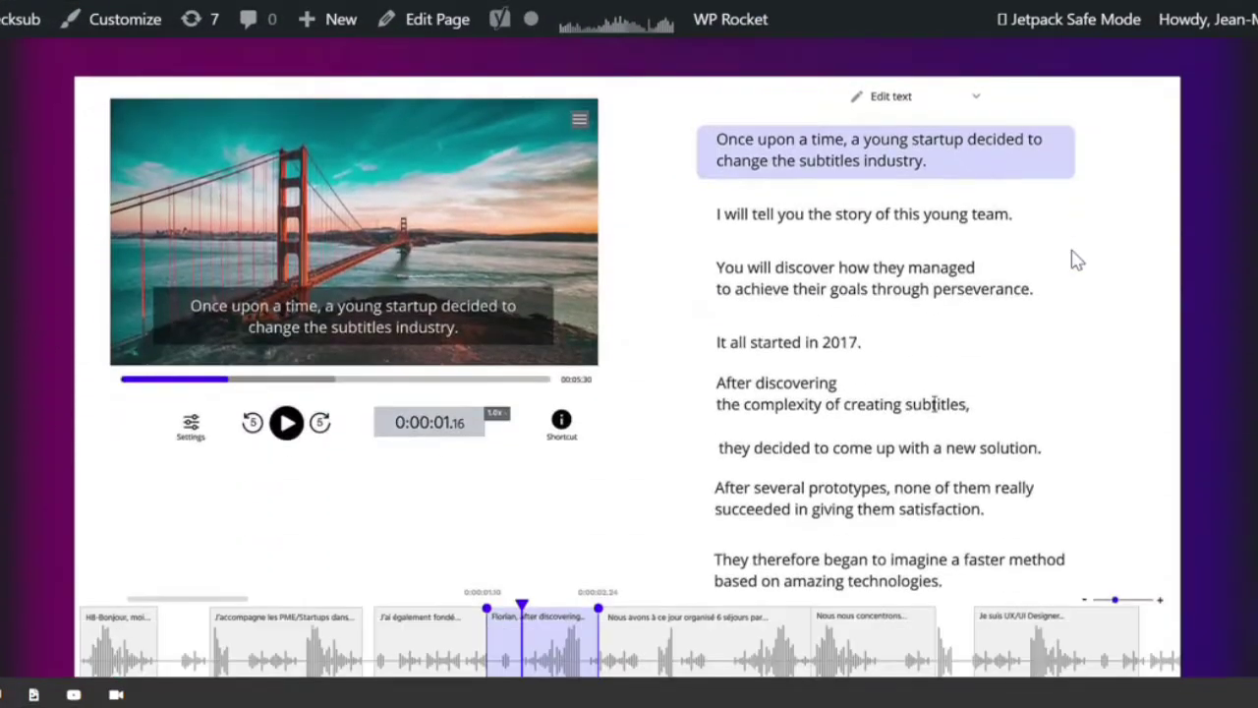
scroll(1074, 258, down, 10)
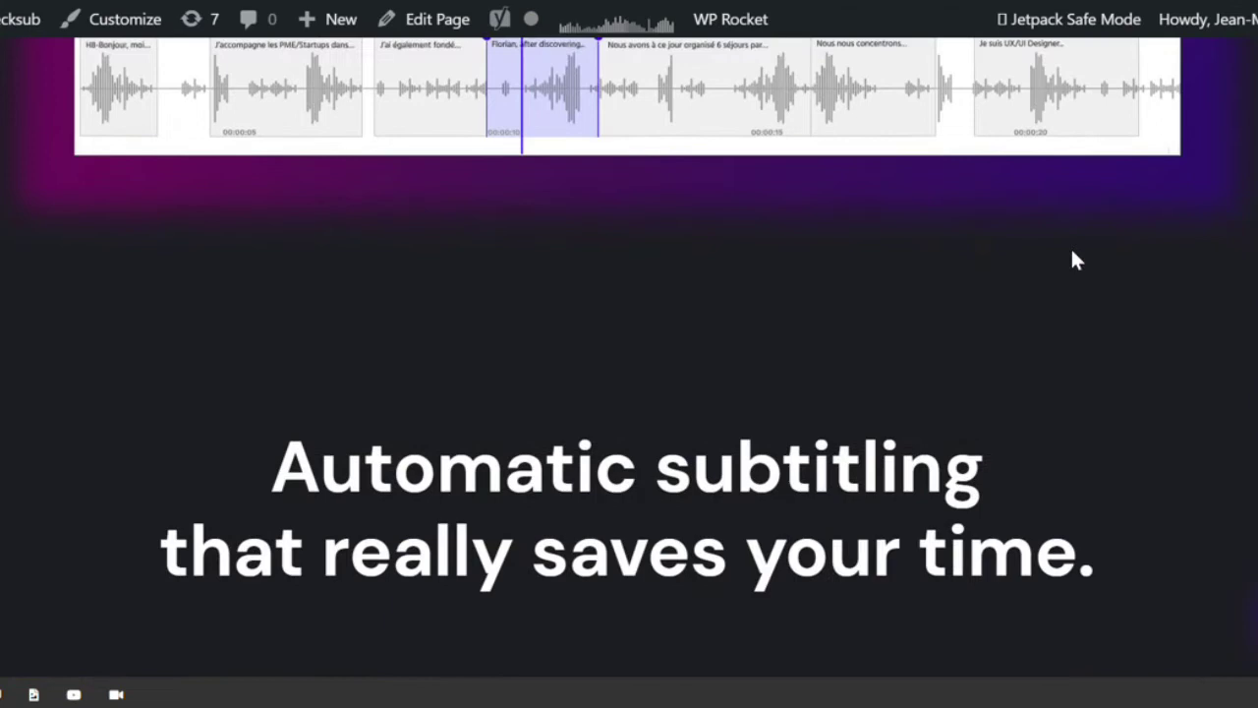
scroll(1073, 257, down, 10)
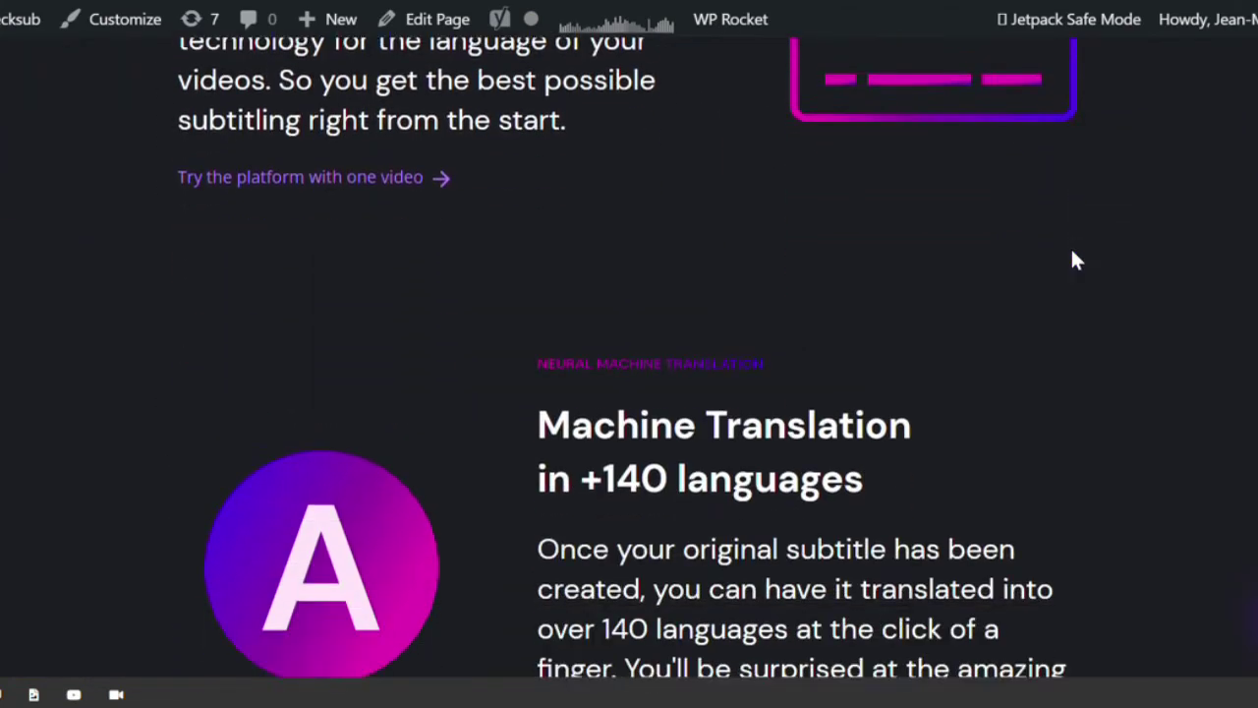
scroll(1073, 260, down, 10)
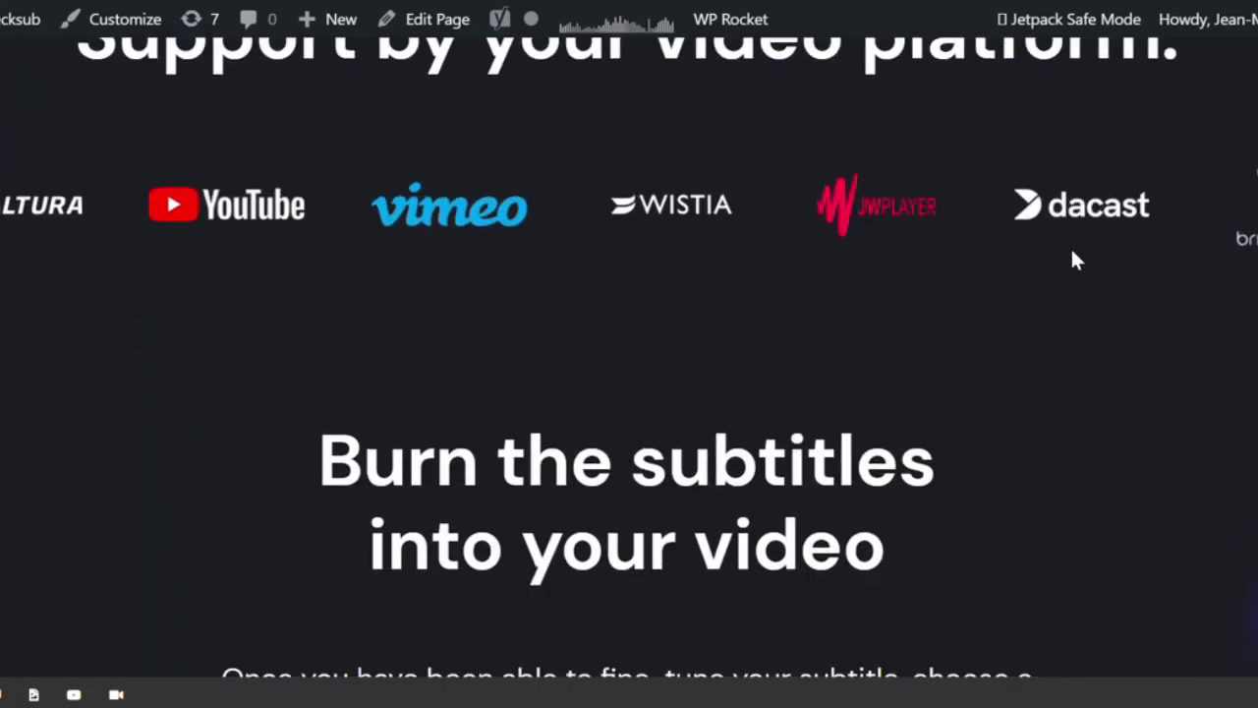
scroll(1074, 260, down, 10)
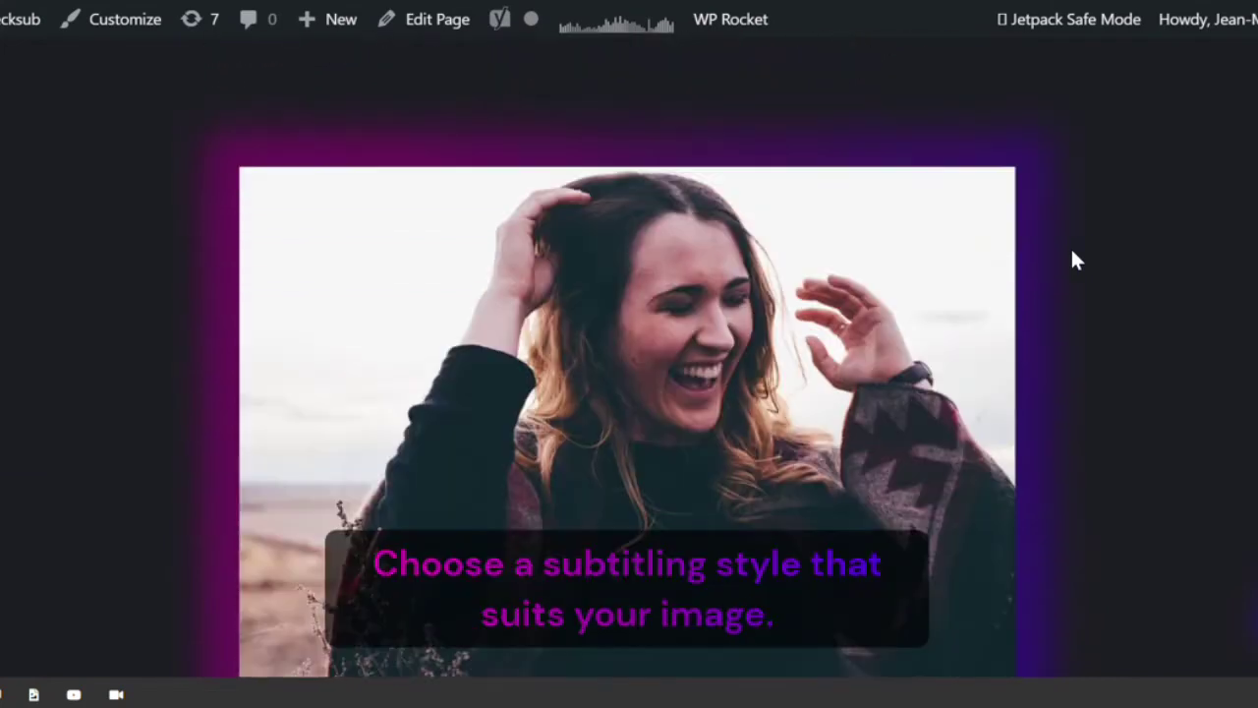
scroll(1073, 259, down, 10)
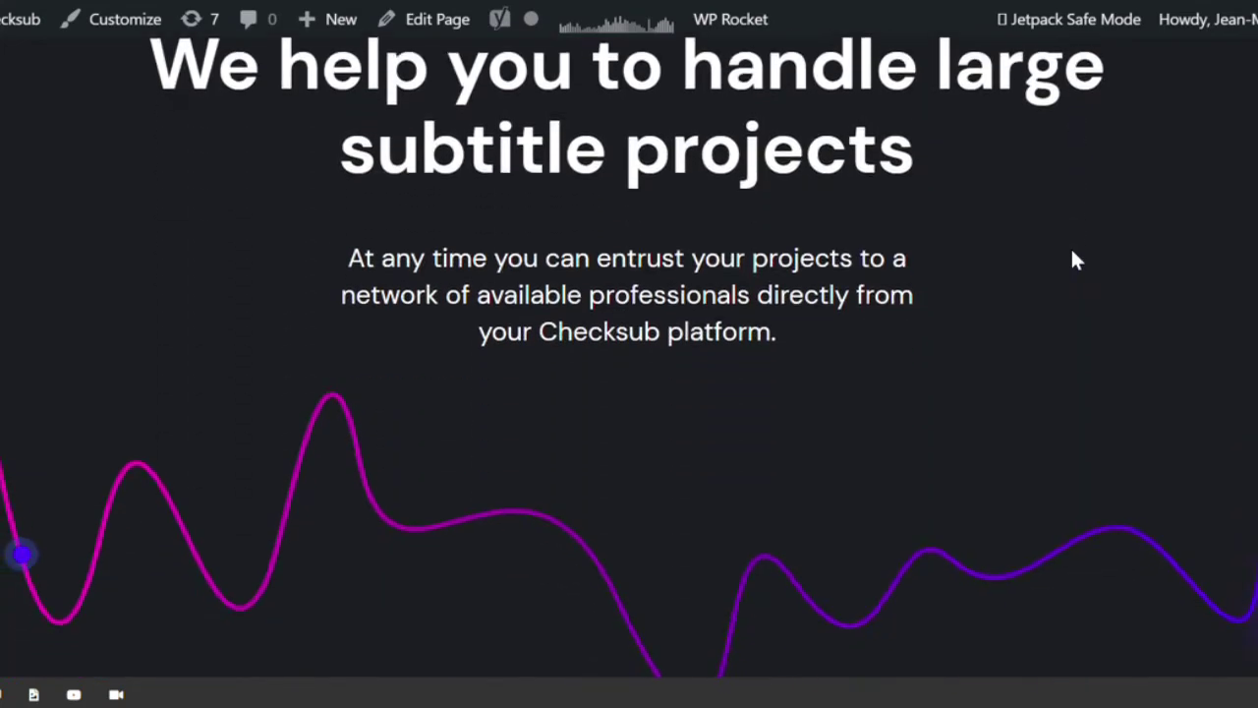
scroll(1073, 259, down, 5)
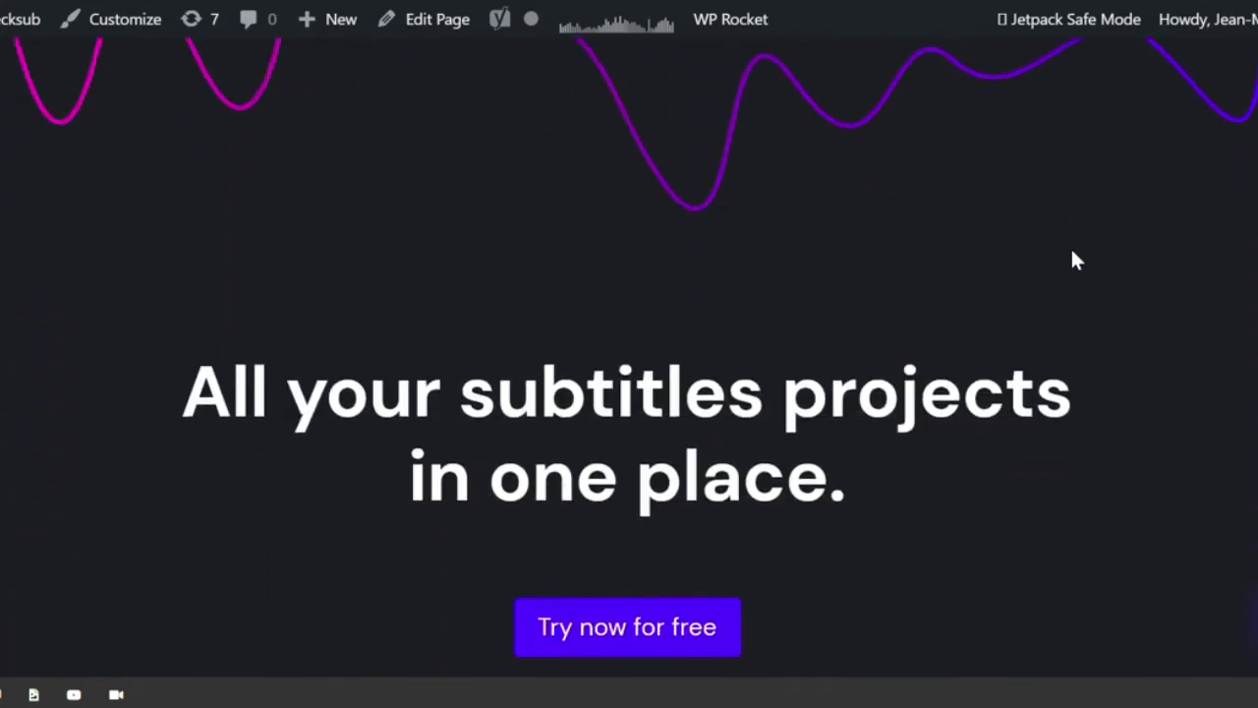
scroll(1073, 259, up, 3)
scroll(1073, 260, up, 3)
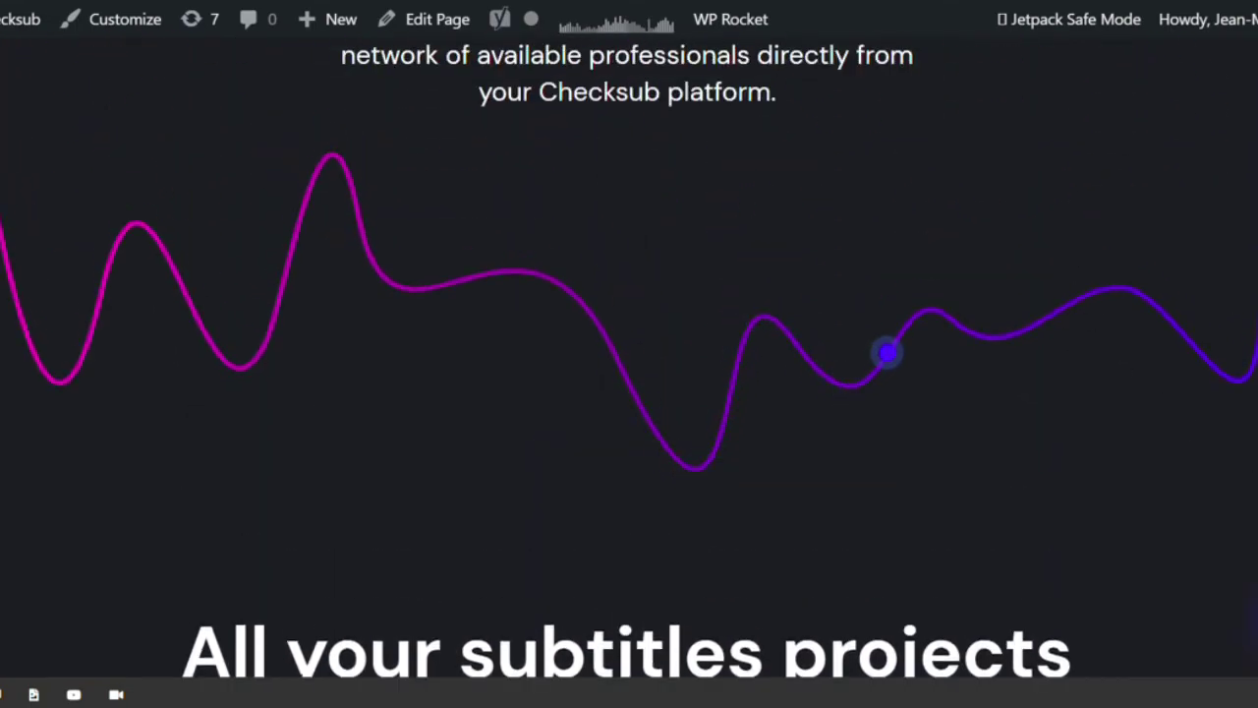
scroll(1074, 259, up, 2)
scroll(1073, 259, down, 15)
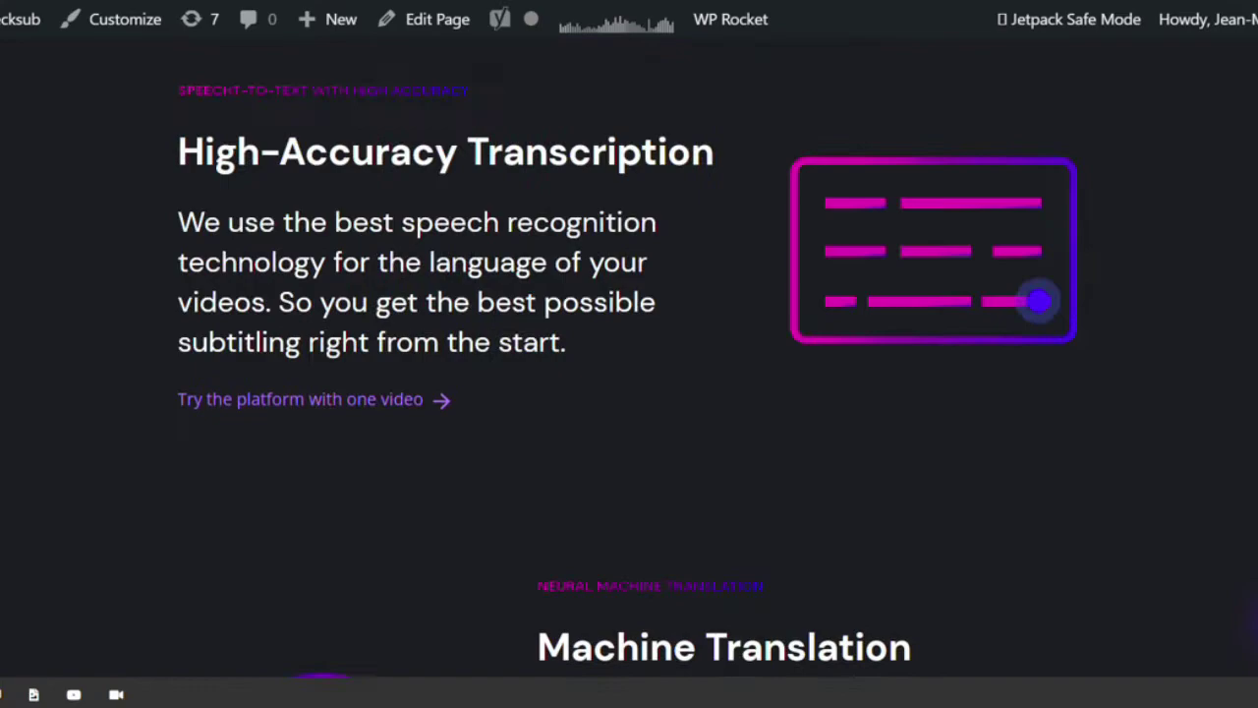
scroll(629, 354, up, 15)
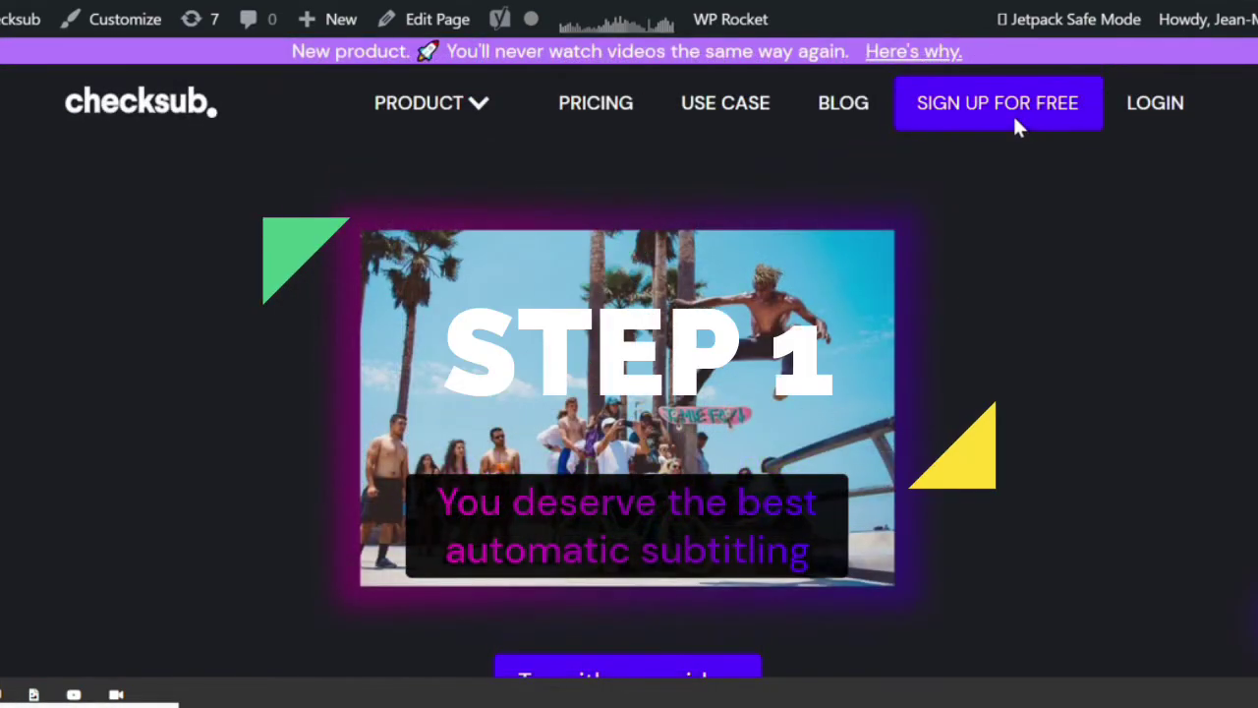
click(1017, 125)
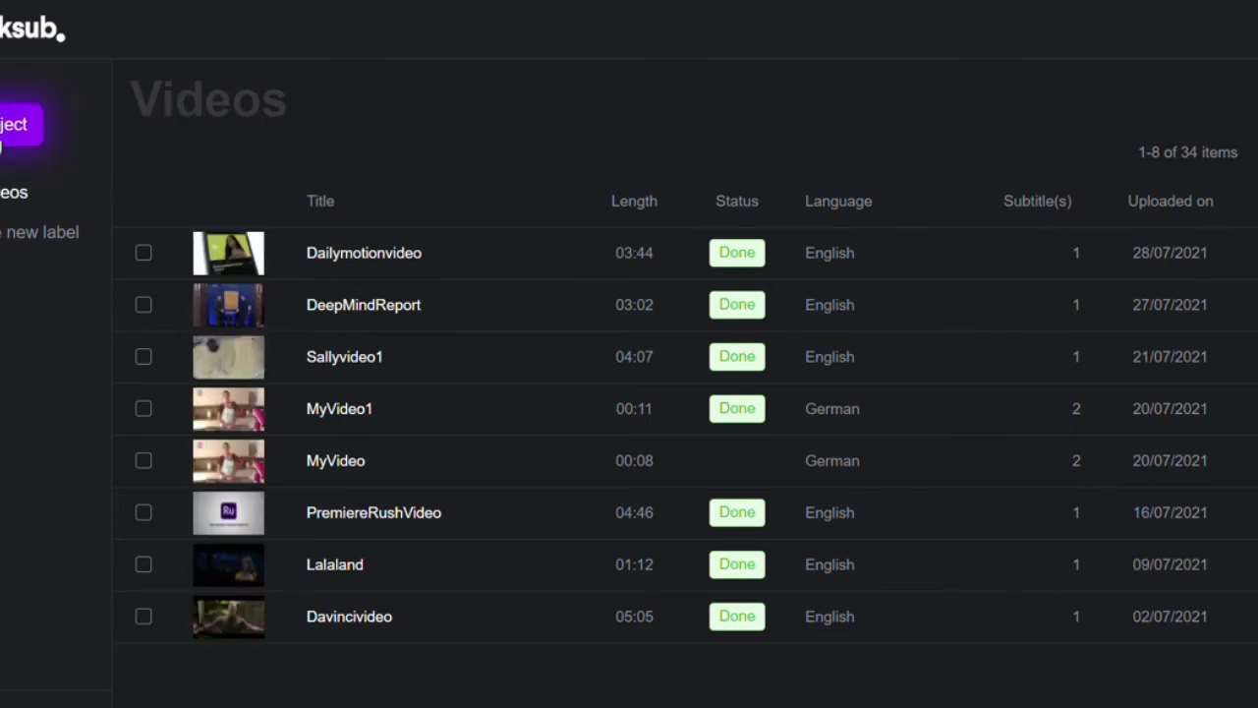
- Upload Back to the future 2.mp4 from the computer's Video folder as a new Checksub video
click(2, 140)
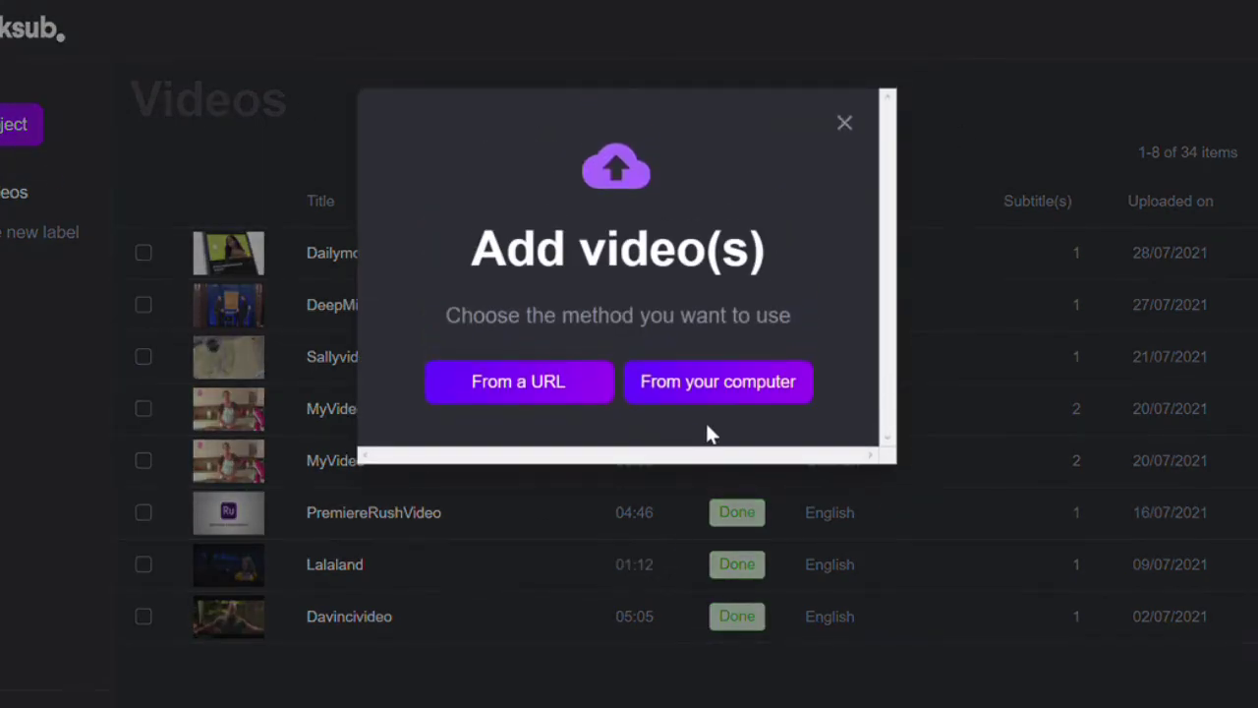
key(ctrl+j)
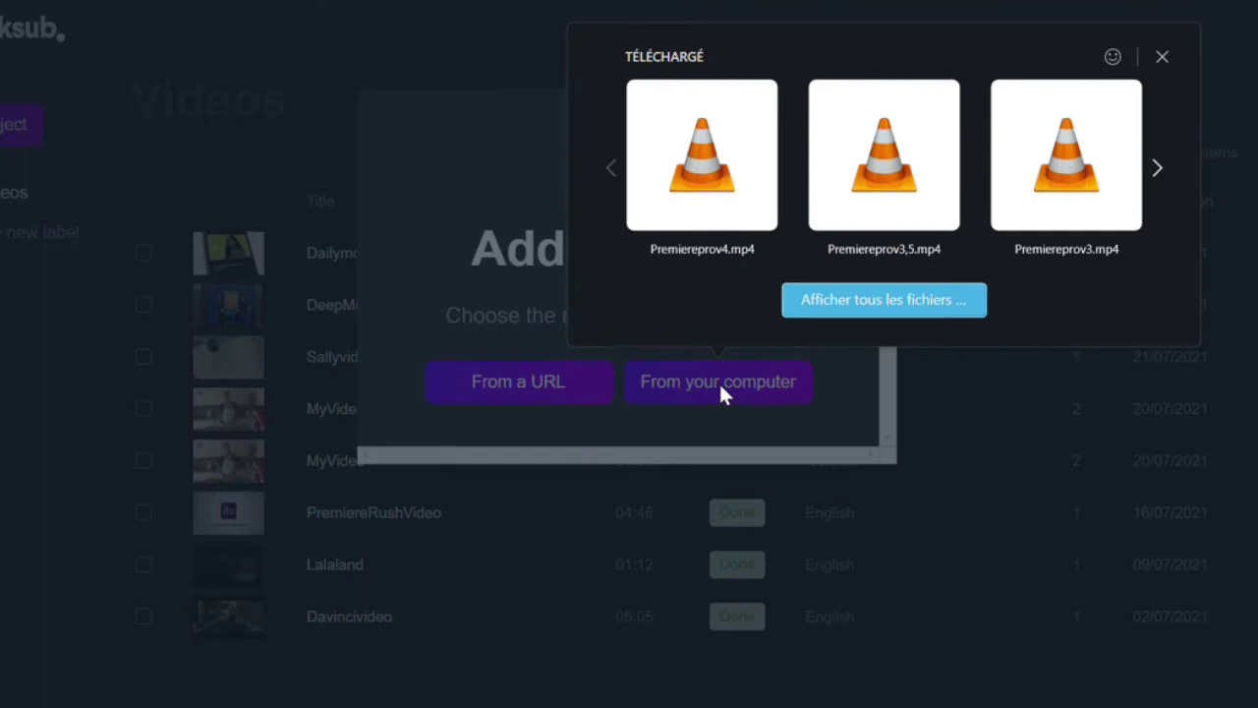
click(503, 250)
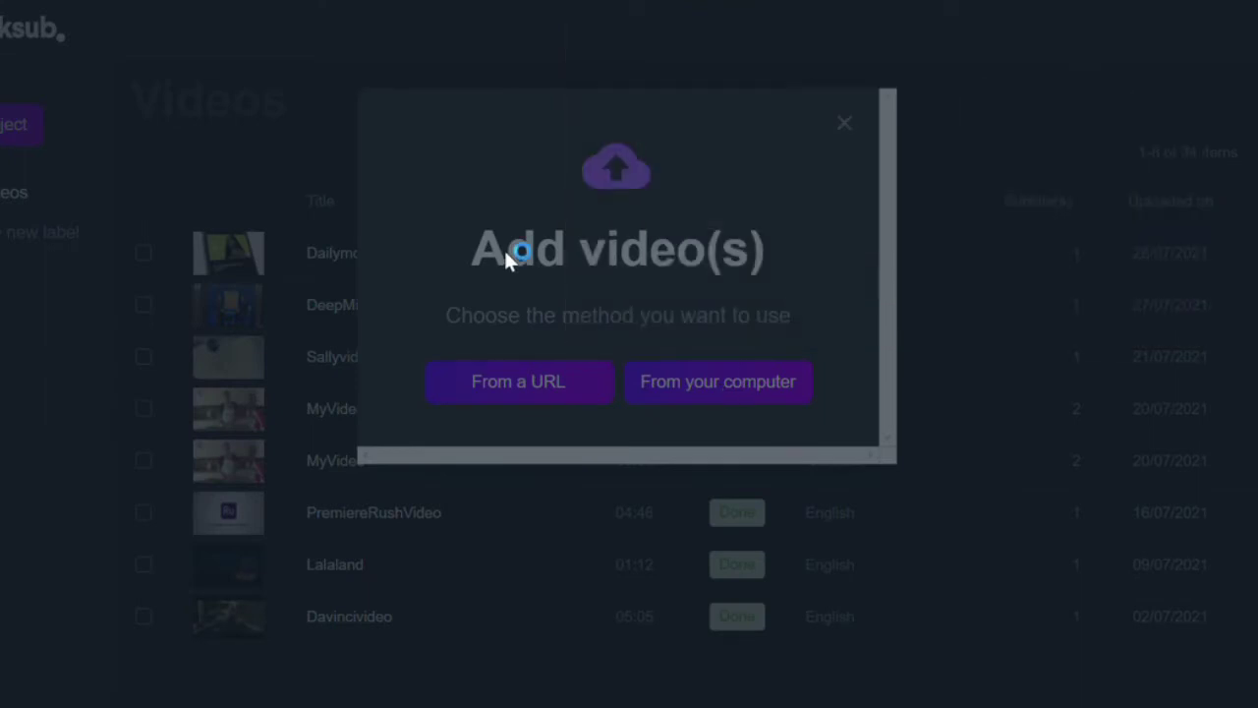
click(503, 250)
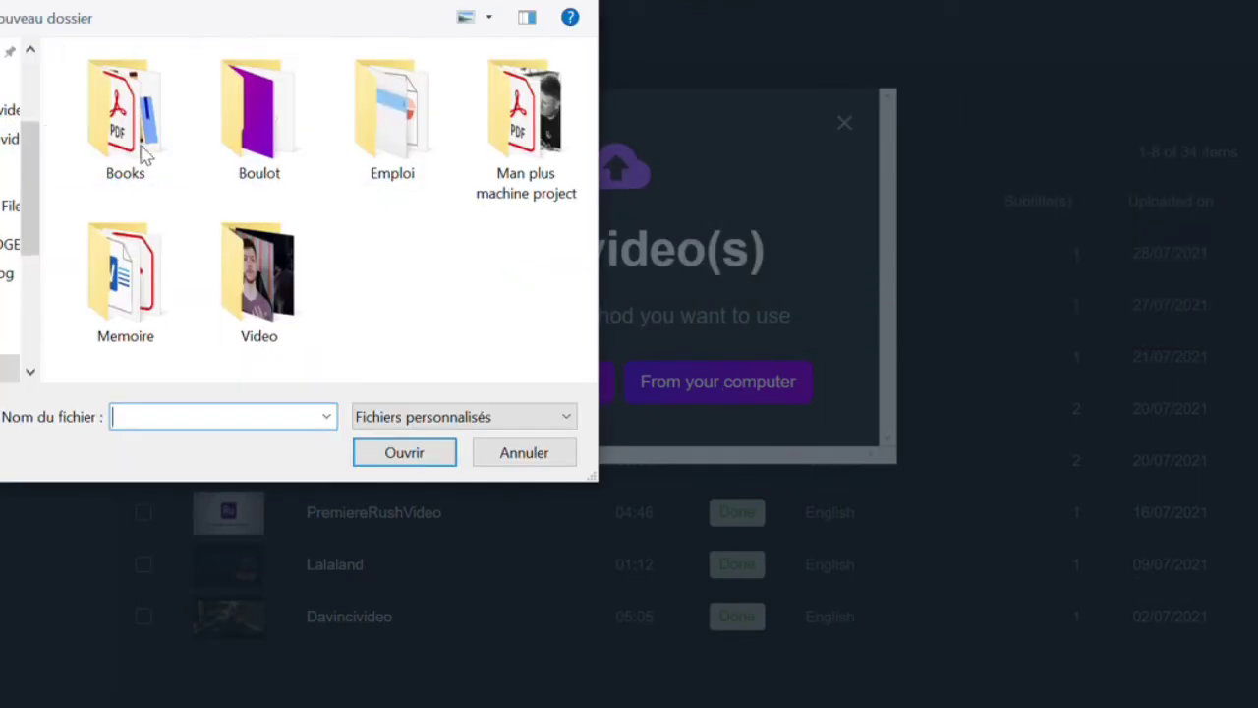
double_click(274, 287)
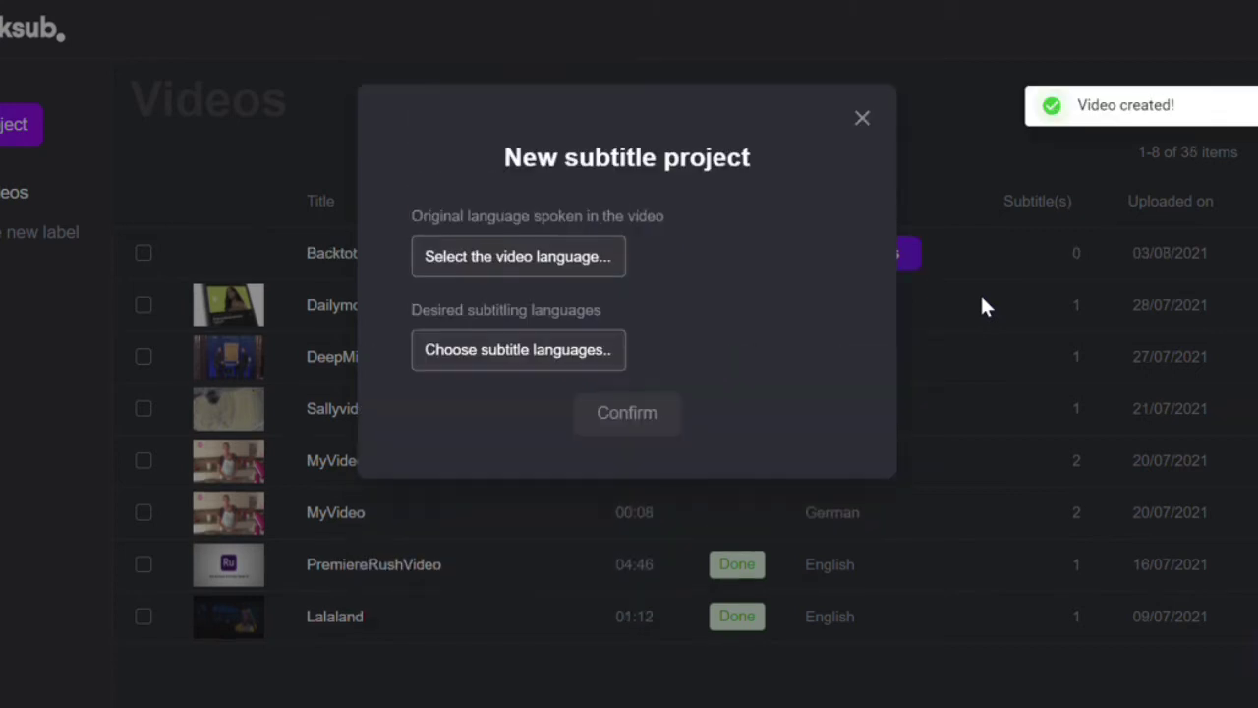
- Create an Automatic subtitle project with English as the spoken language and no extra subtitle languages
click(578, 260)
click(506, 472)
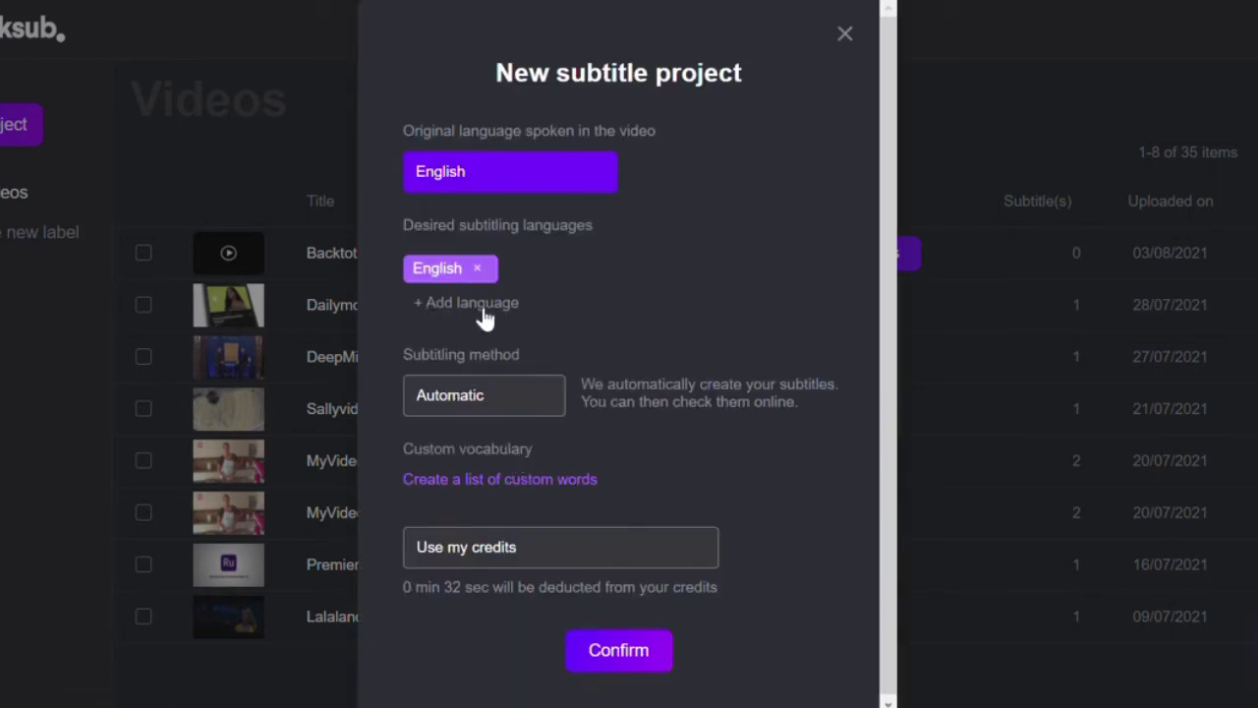
click(484, 315)
scroll(492, 442, down, 5)
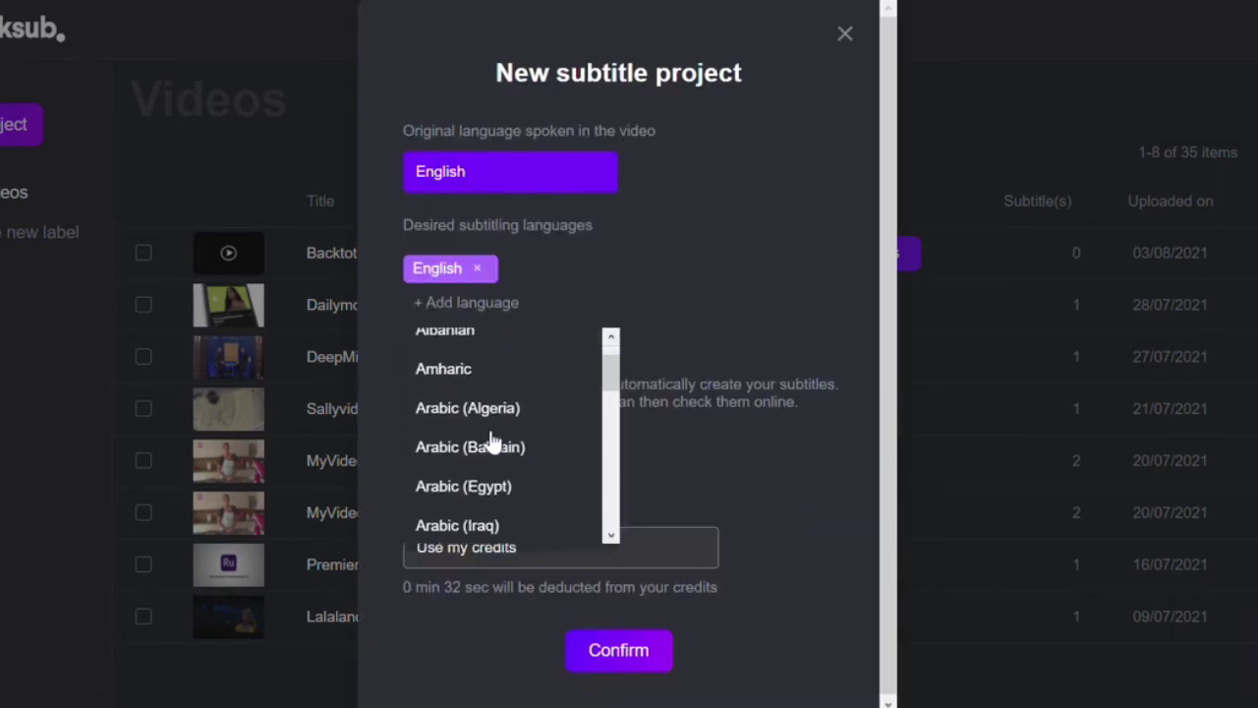
scroll(492, 443, up, 10)
click(688, 312)
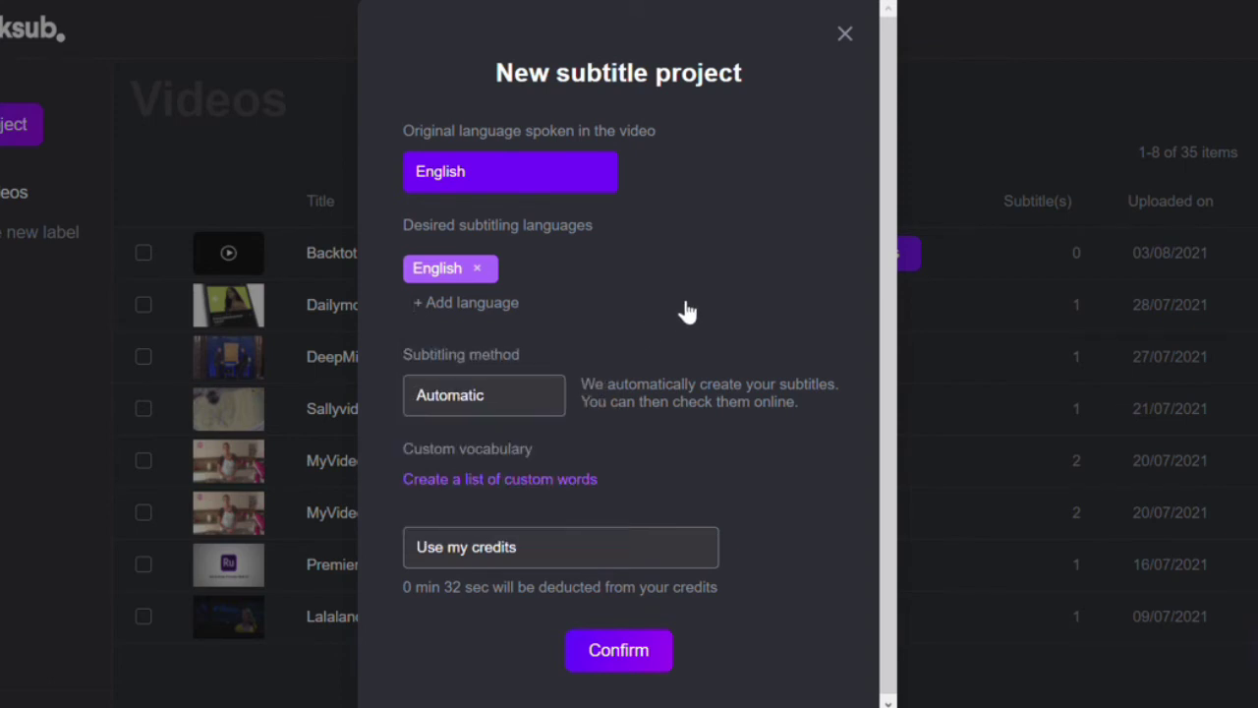
click(521, 397)
click(612, 450)
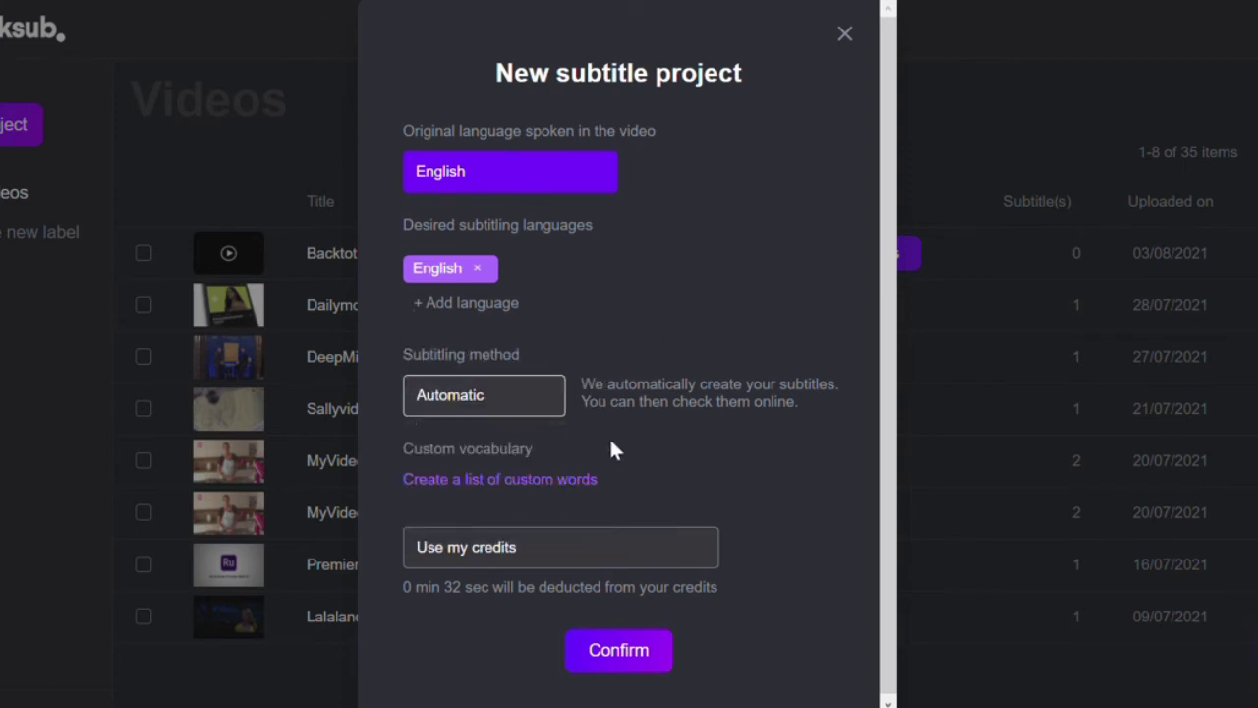
click(635, 668)
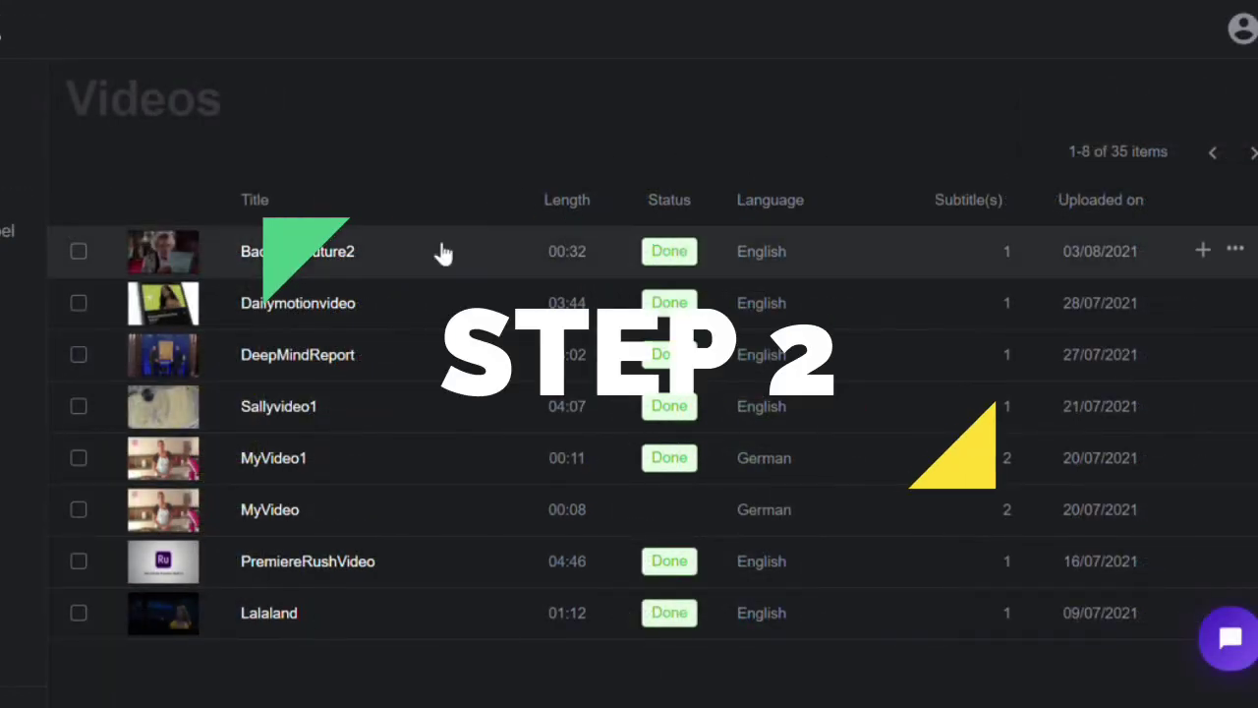
- Open Backtothefuture2's English subtitles in the editor and start the first subtitle slightly earlier
click(443, 253)
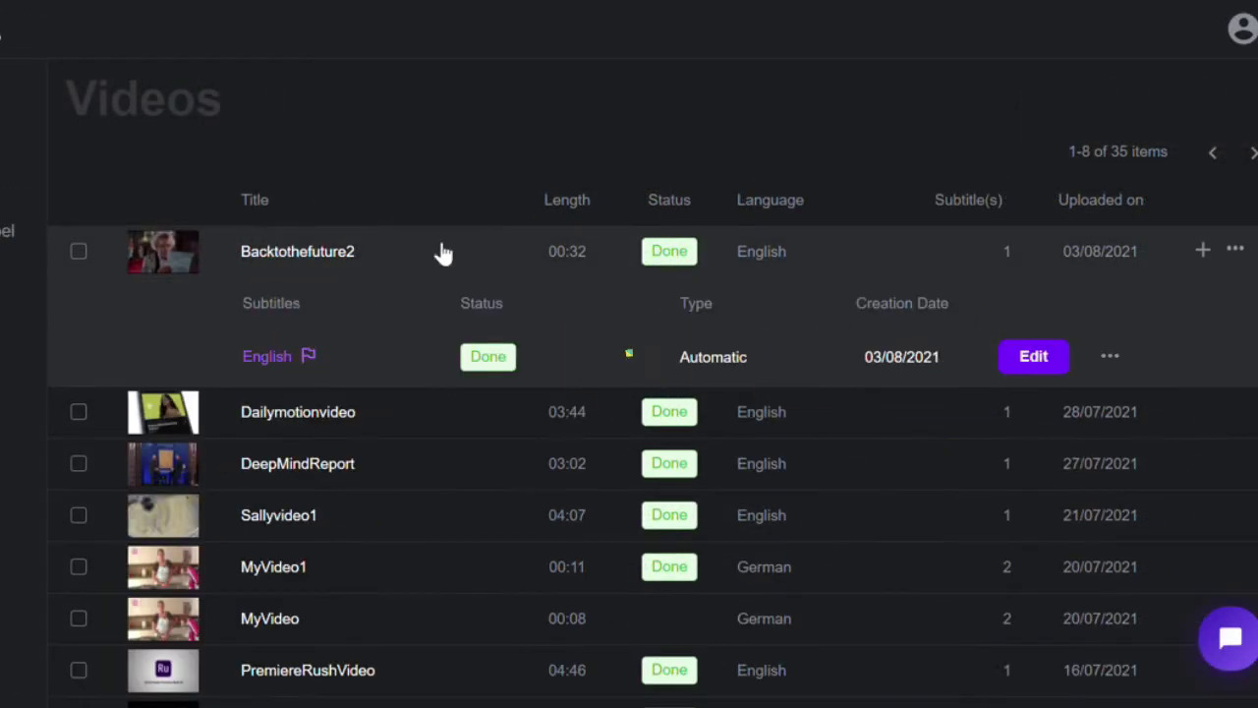
click(270, 357)
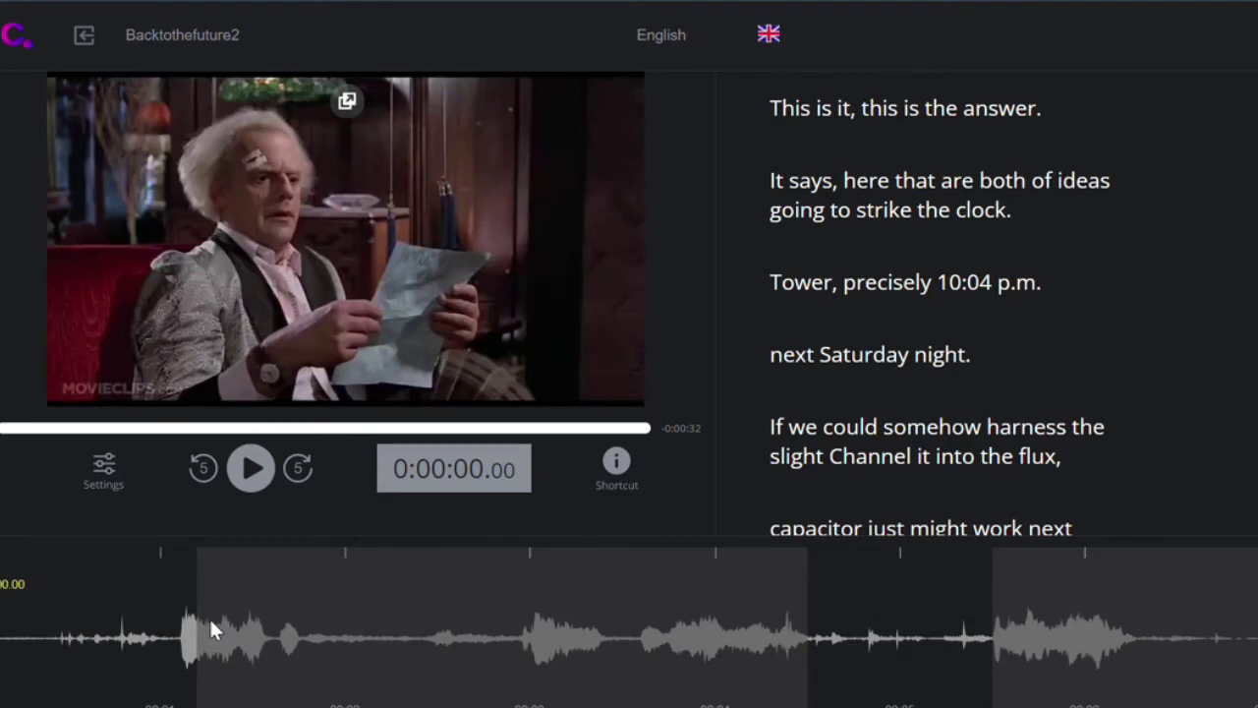
click(203, 578)
mouse_move(167, 562)
mouse_down()
mouse_move(148, 561)
mouse_move(167, 561)
mouse_up()
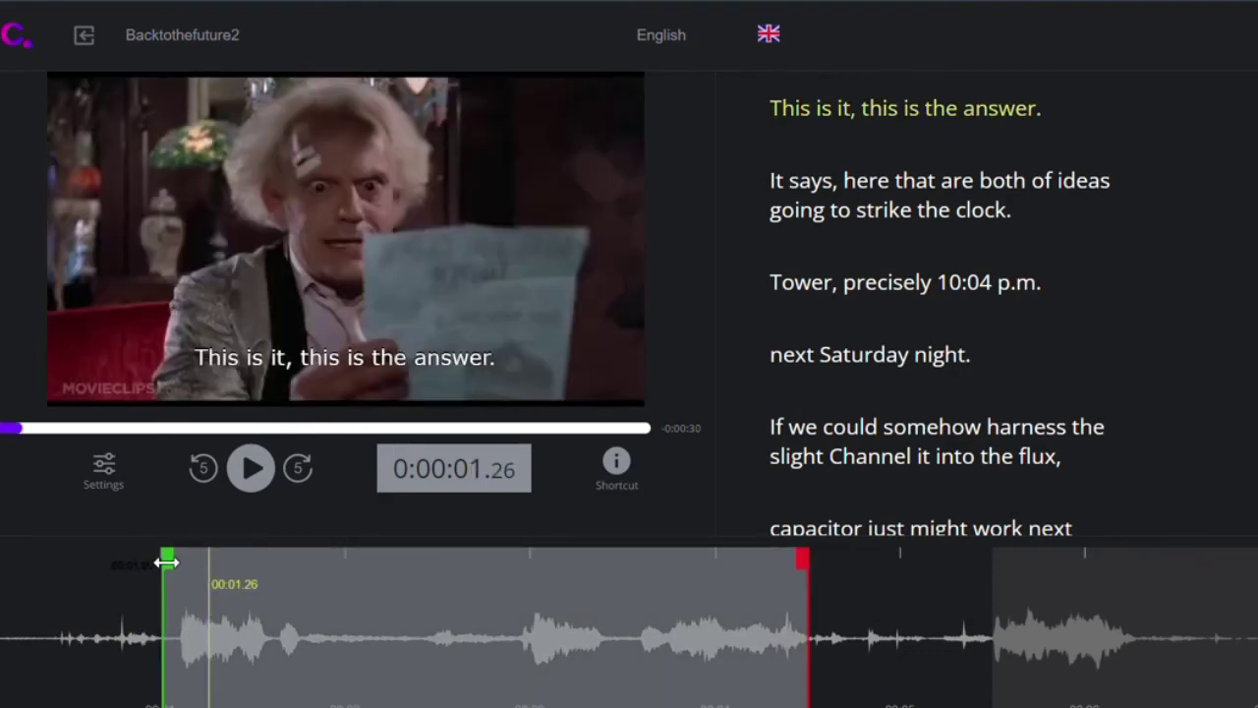
- Review the later subtitles, including 'Tower, precisely 10:04 p.m.' and 'capacitor just might work'
drag(347, 595, 292, 603)
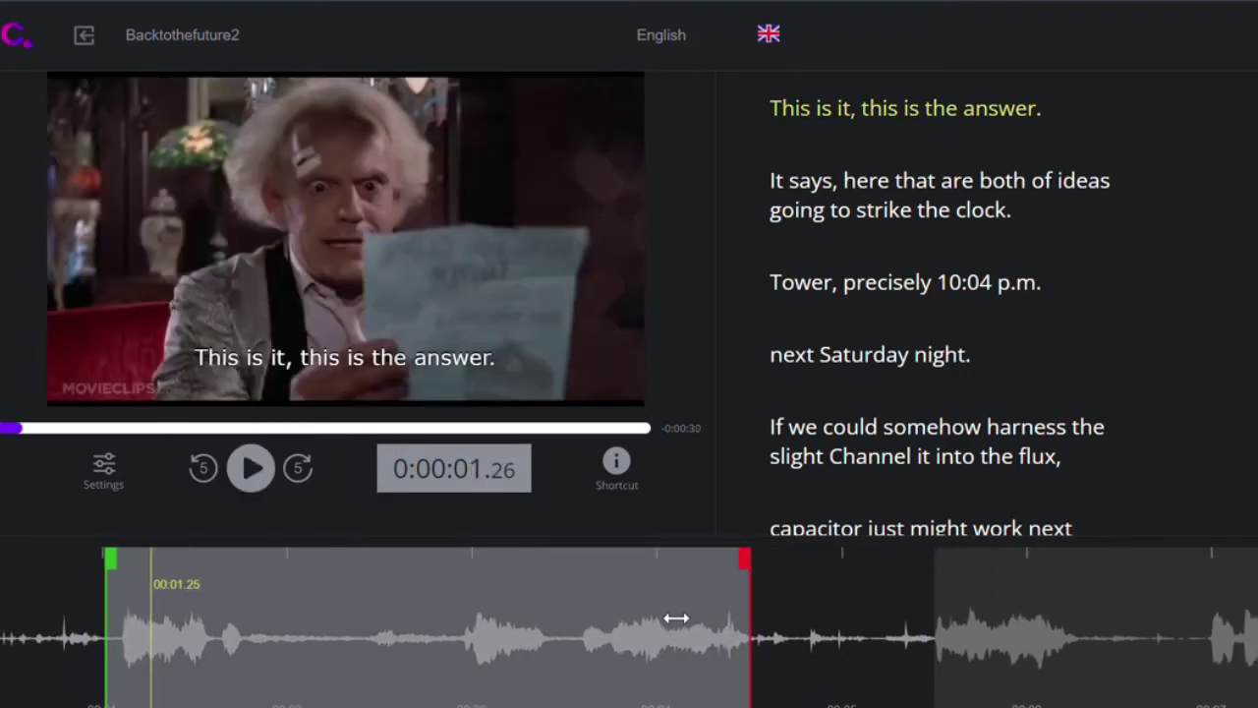
drag(674, 618, 327, 608)
click(553, 592)
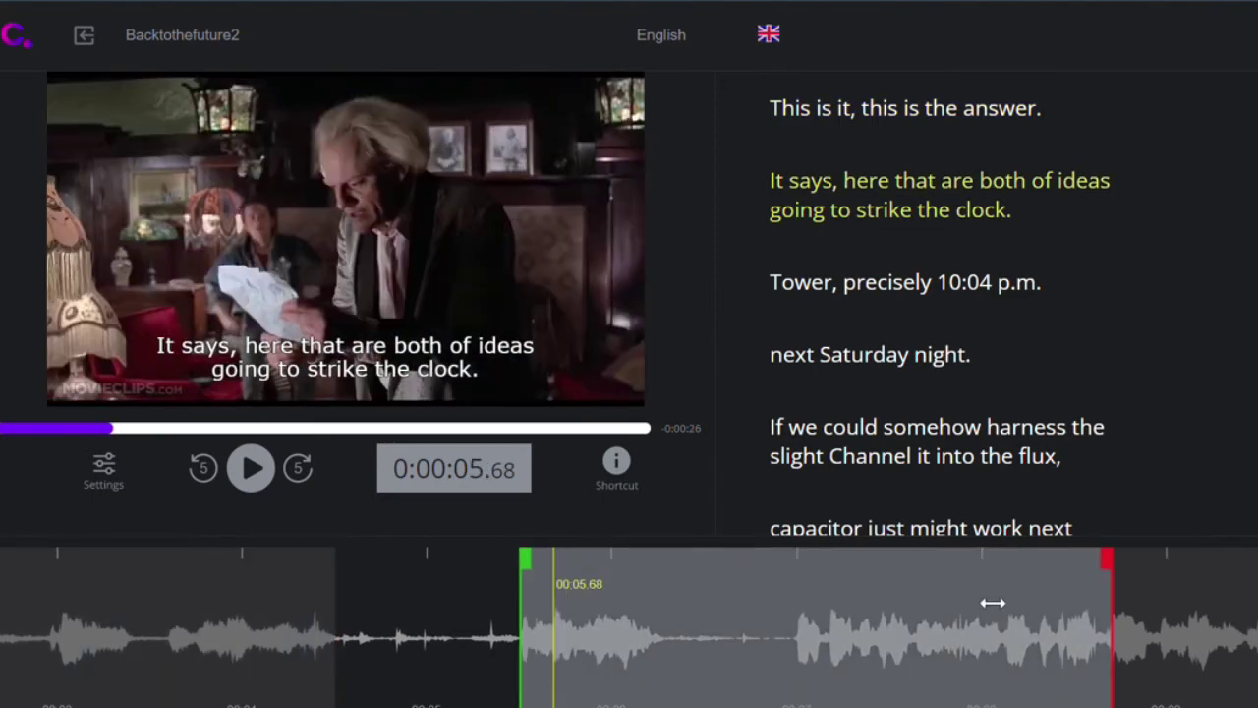
drag(991, 601, 604, 610)
click(983, 611)
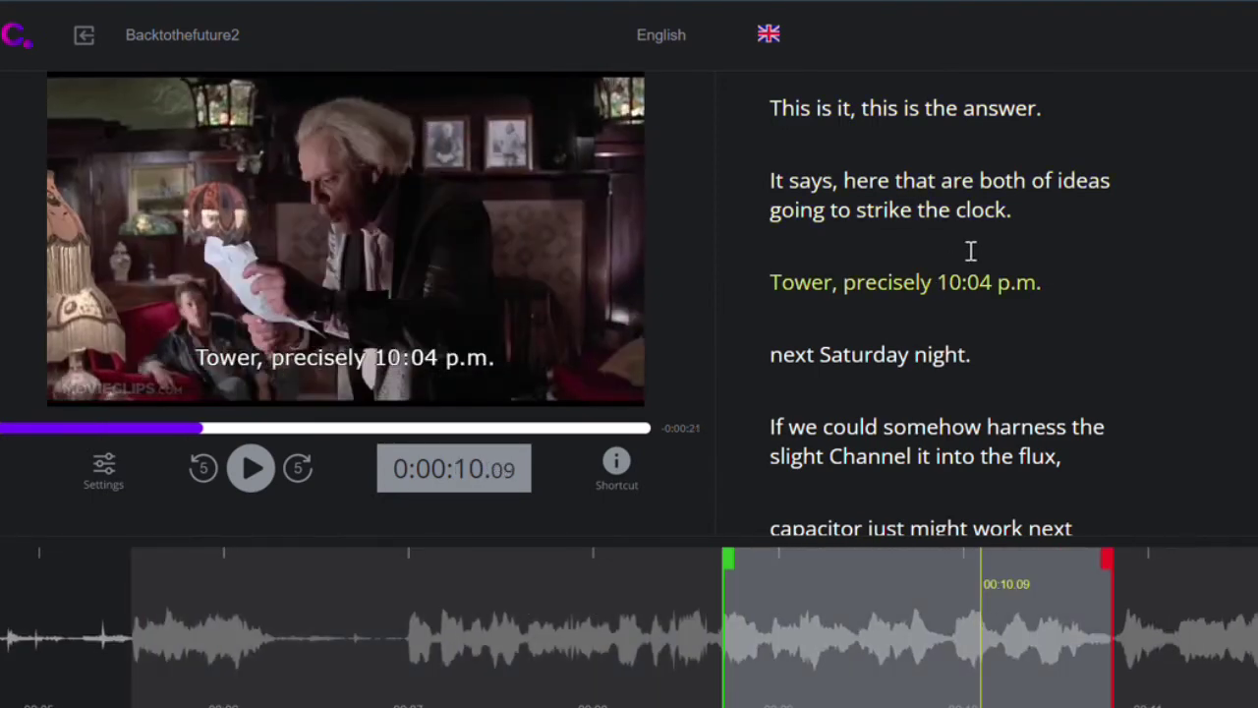
click(959, 222)
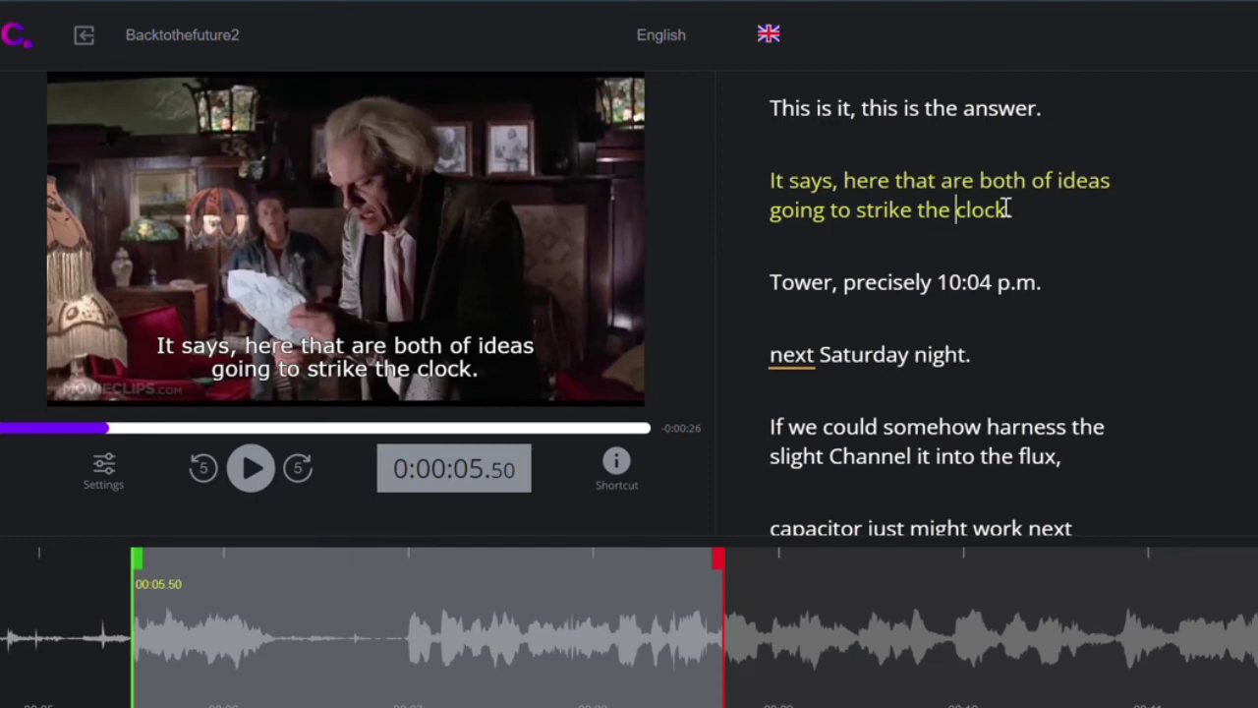
click(915, 115)
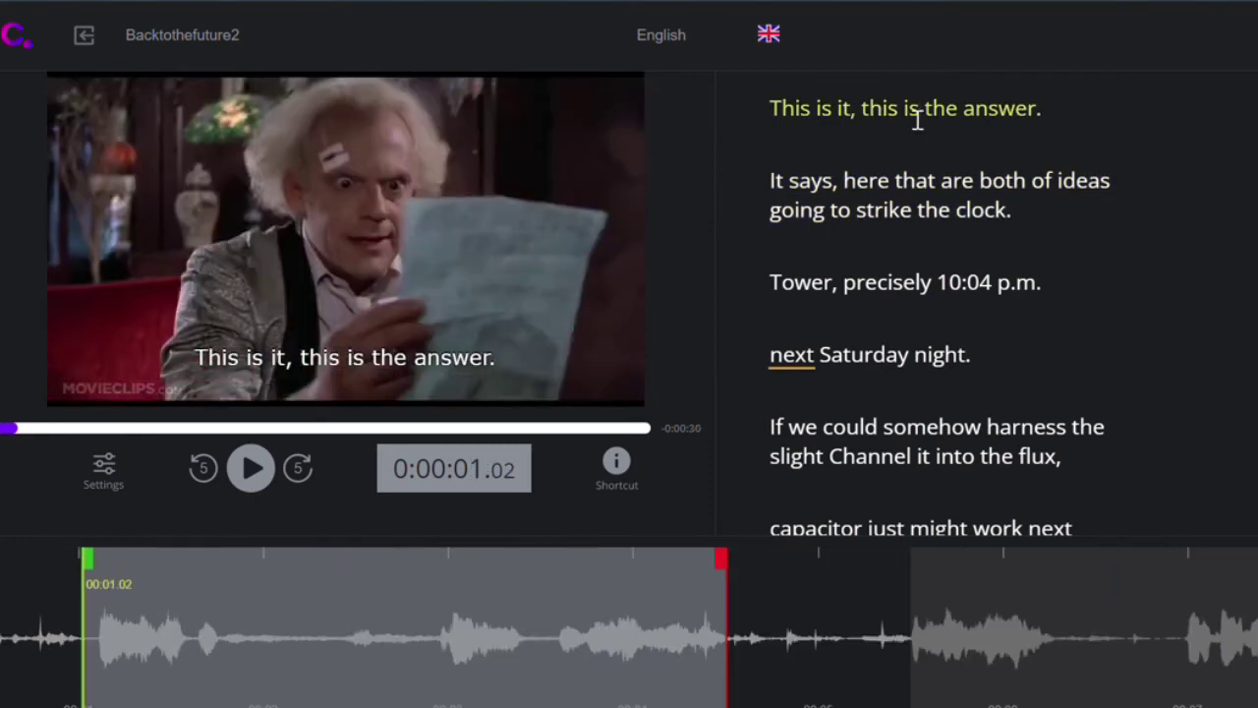
scroll(910, 304, down, 3)
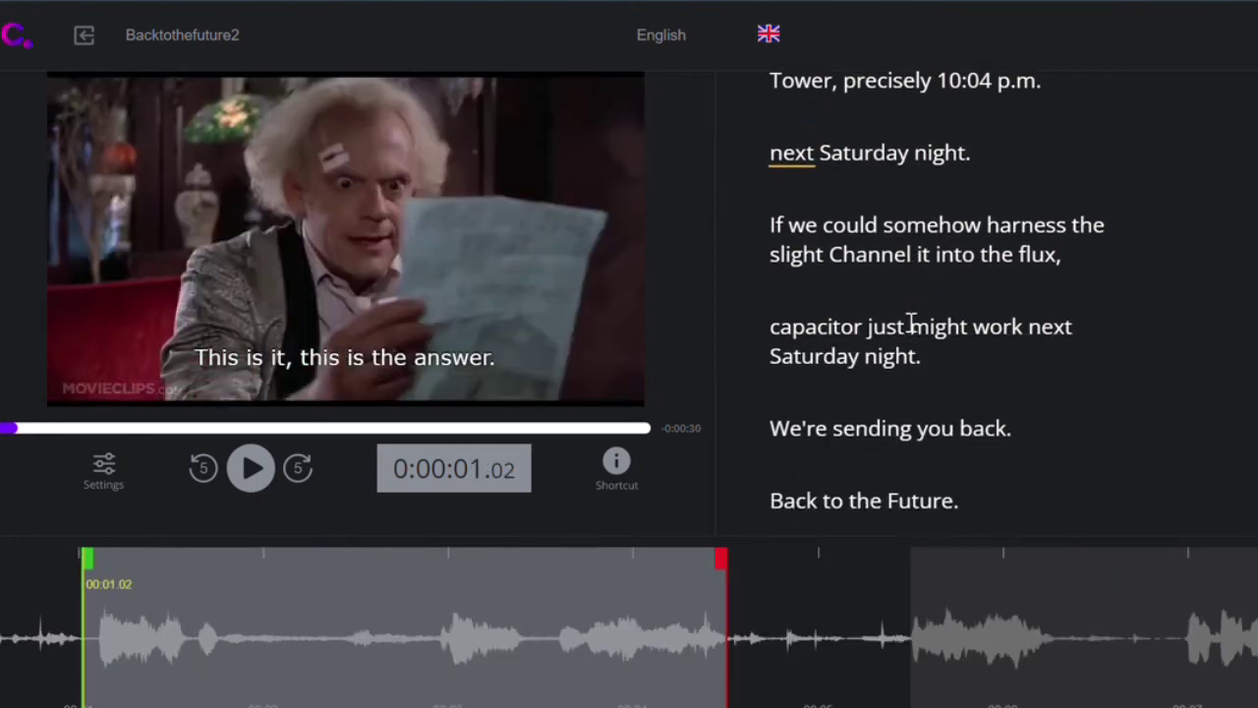
click(911, 325)
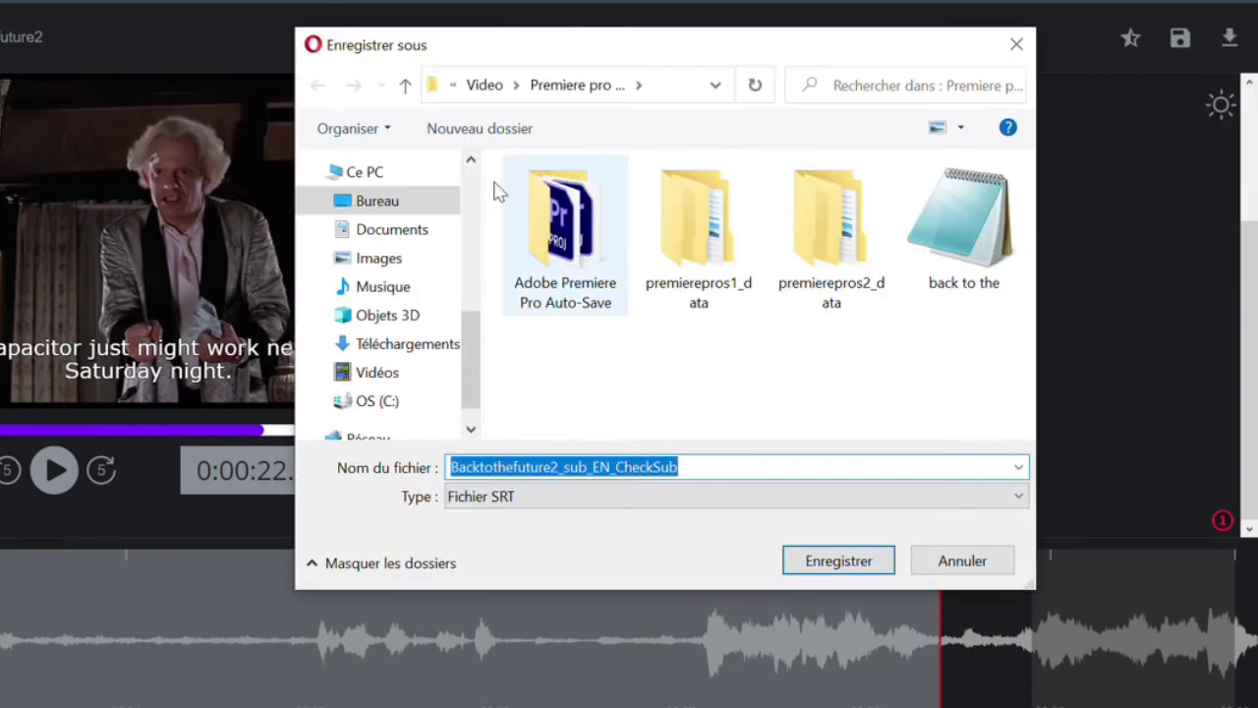
- Save the SRT to the desktop, then set up a video export with a Box subtitle background
click(816, 558)
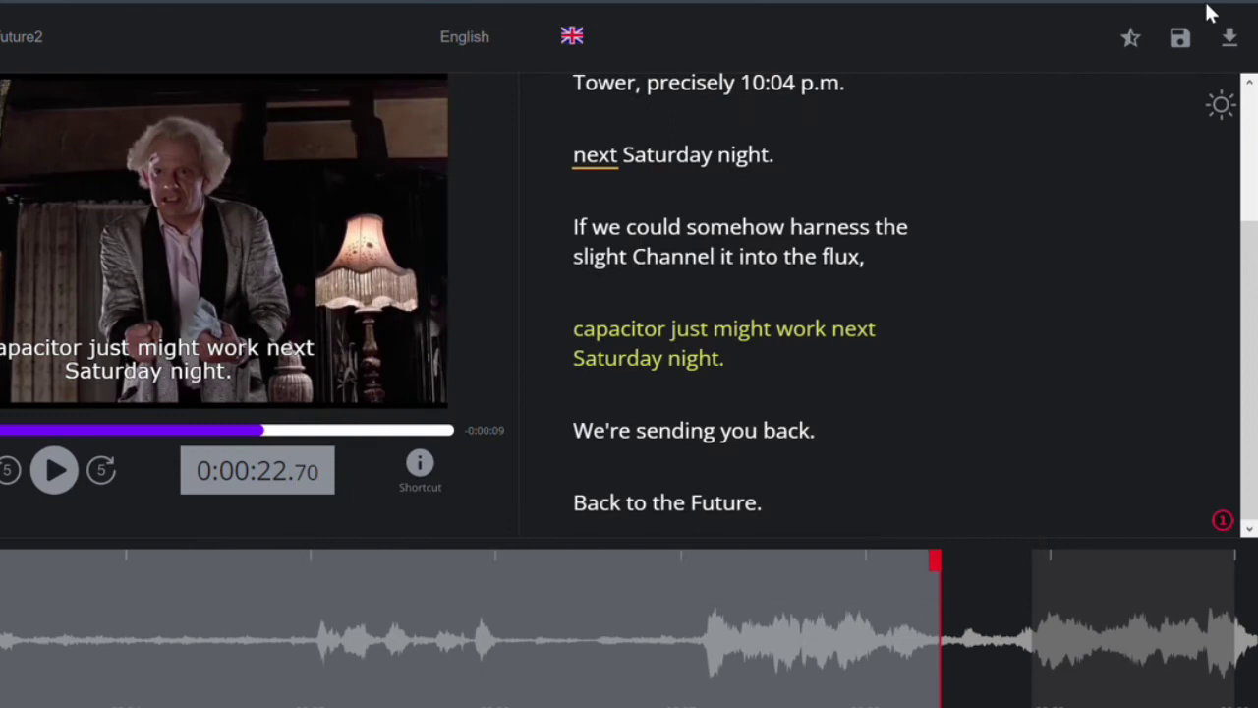
click(1225, 37)
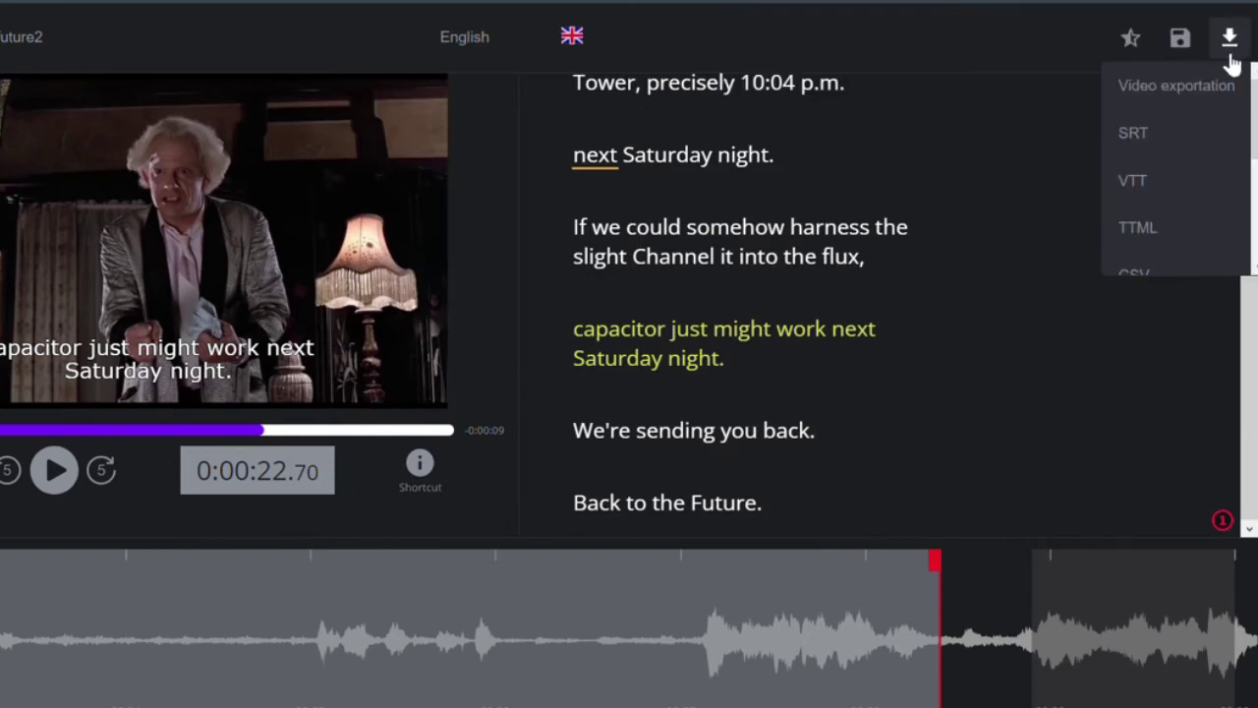
click(1195, 86)
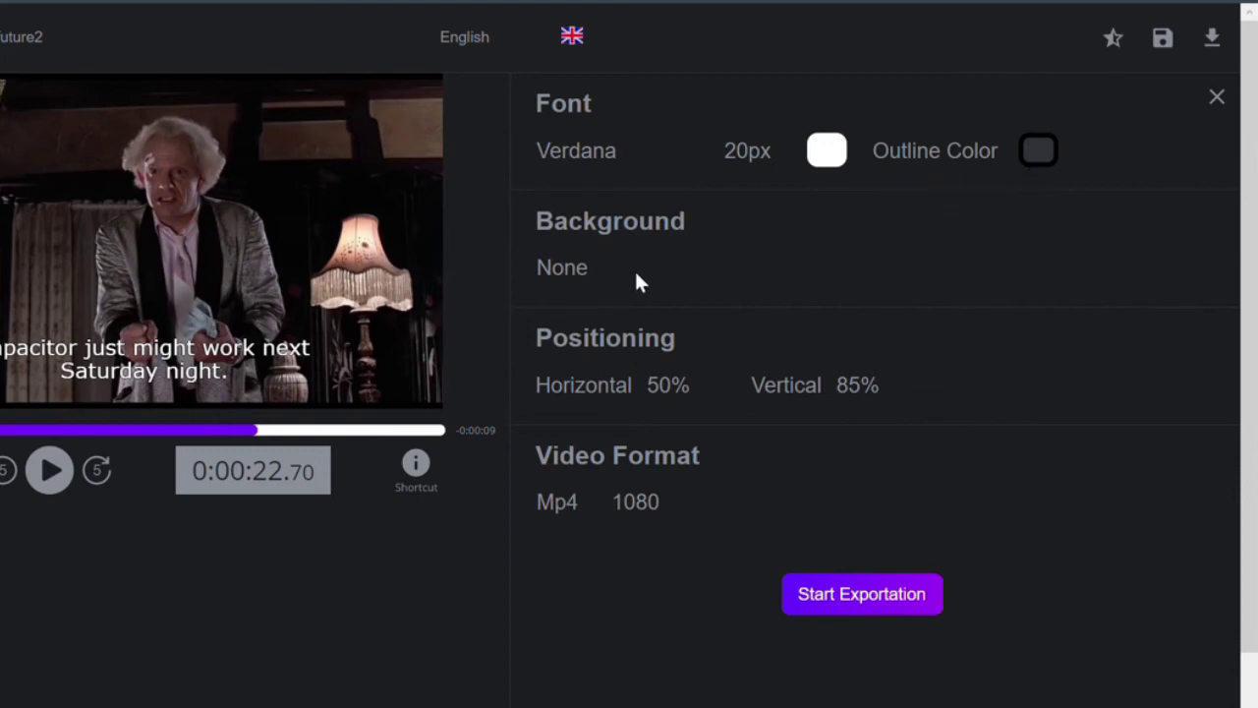
click(590, 275)
click(575, 355)
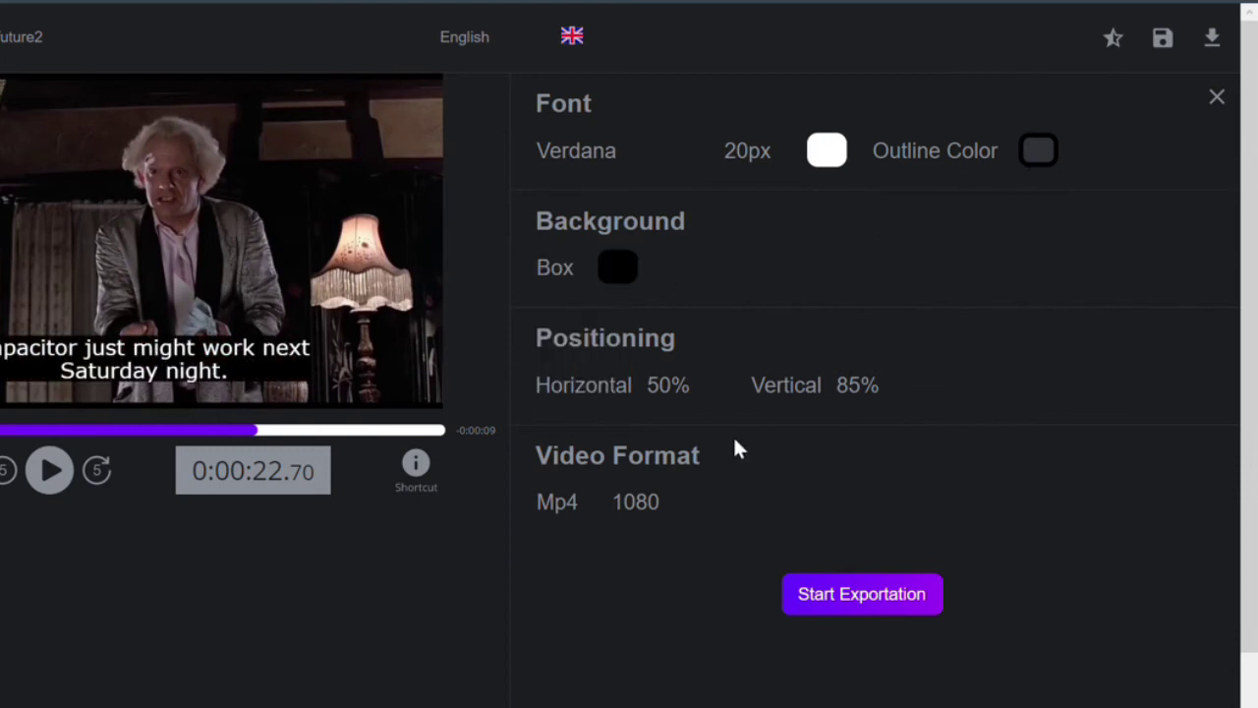
scroll(732, 434, down, 1)
- Start the Mp4 1080 export with the boxed, burned-in subtitles
click(899, 543)
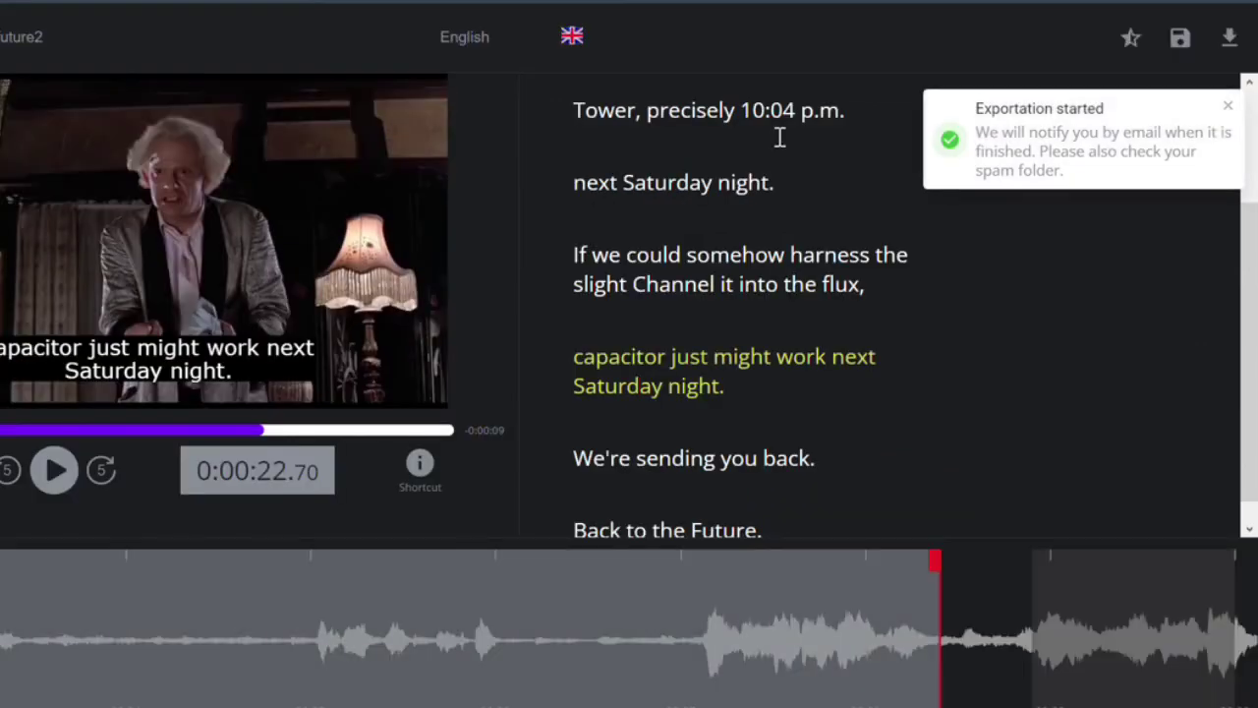